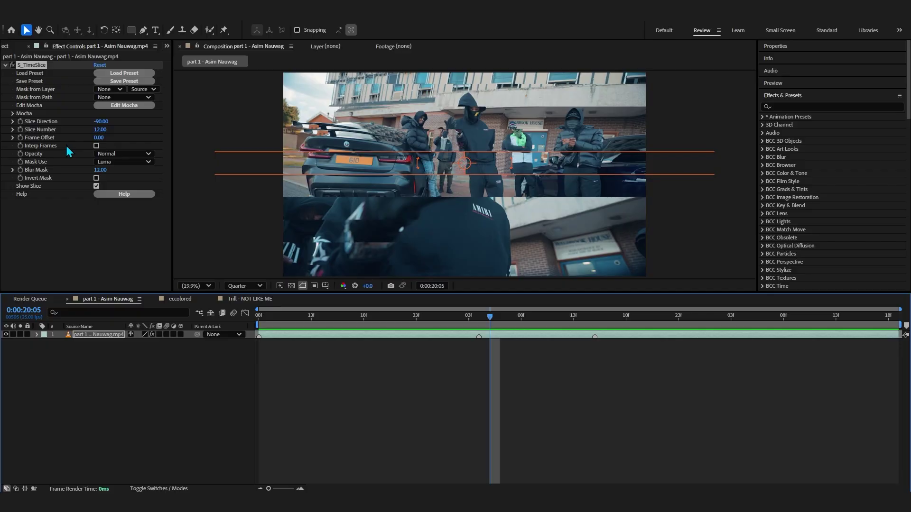
Step: Enable Interp Frames in the clip's S_TimeSlice effect and preview the result
{"action": "left_click", "coordinate": [96, 146]}
{"action": "left_click_drag", "start_coordinate": [492, 317], "coordinate": [259, 335]}
{"action": "key", "text": "space"}
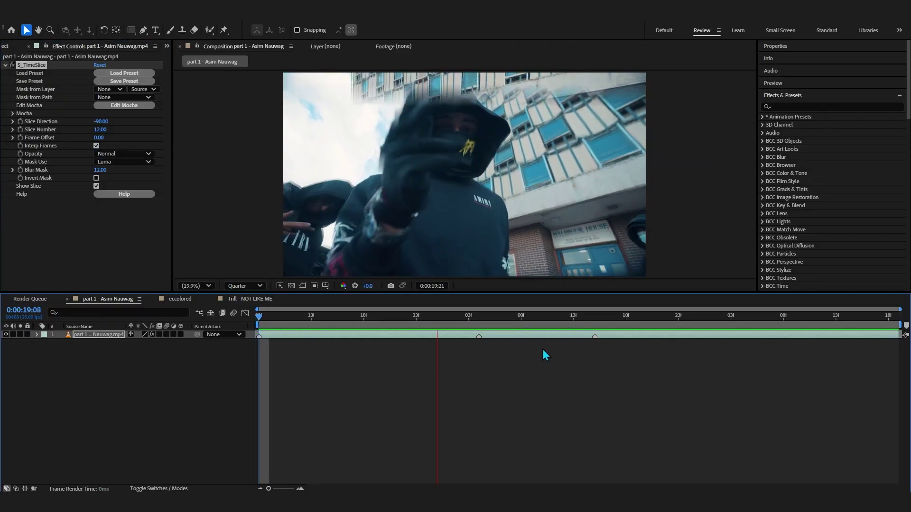
{"action": "left_click_drag", "start_coordinate": [552, 317], "coordinate": [374, 332]}
{"action": "key", "text": "space"}
{"action": "left_click_drag", "start_coordinate": [434, 315], "coordinate": [458, 328]}
{"action": "key", "text": "space"}
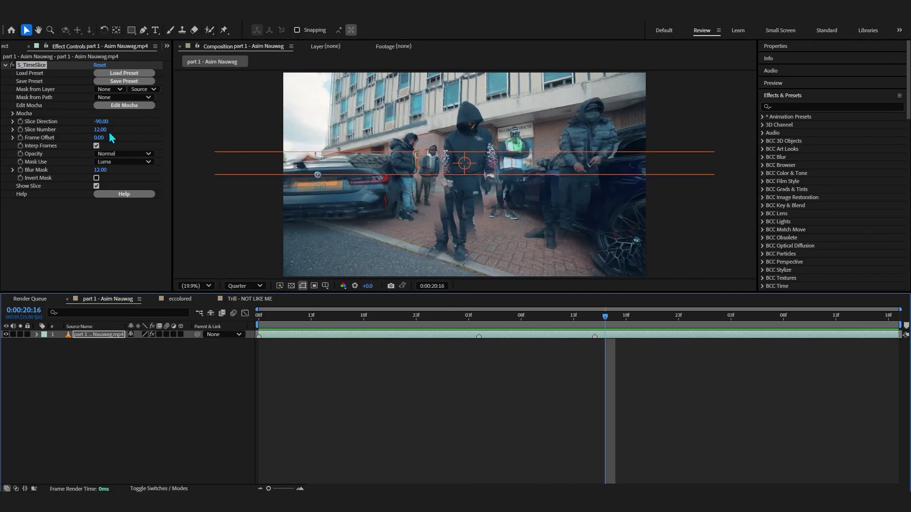
Step: Set the S_TimeSlice Slice Number to 5 and play back the clip
{"action": "left_click", "coordinate": [101, 130]}
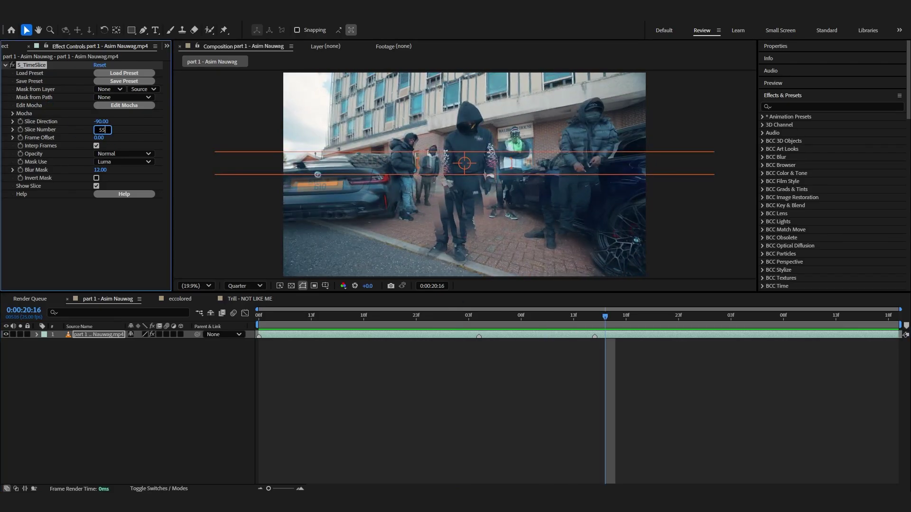
{"action": "key", "text": "Return"}
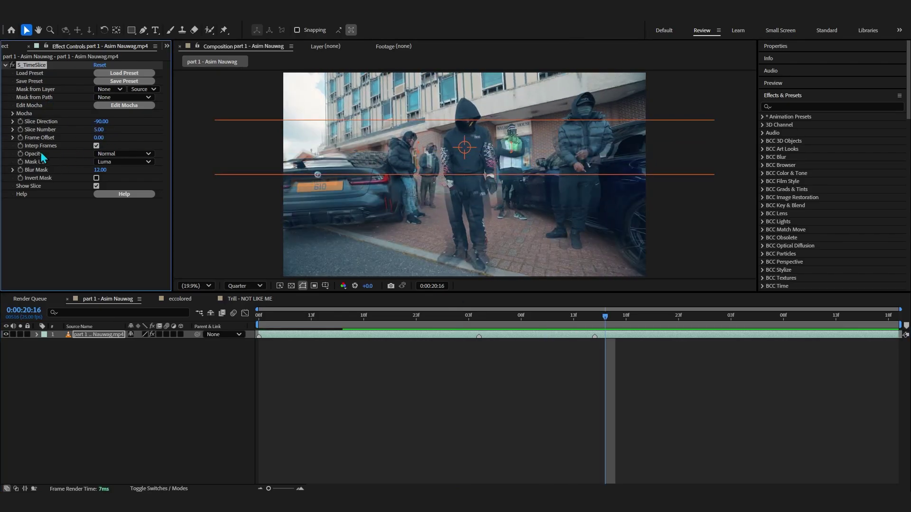
{"action": "key", "text": "space"}
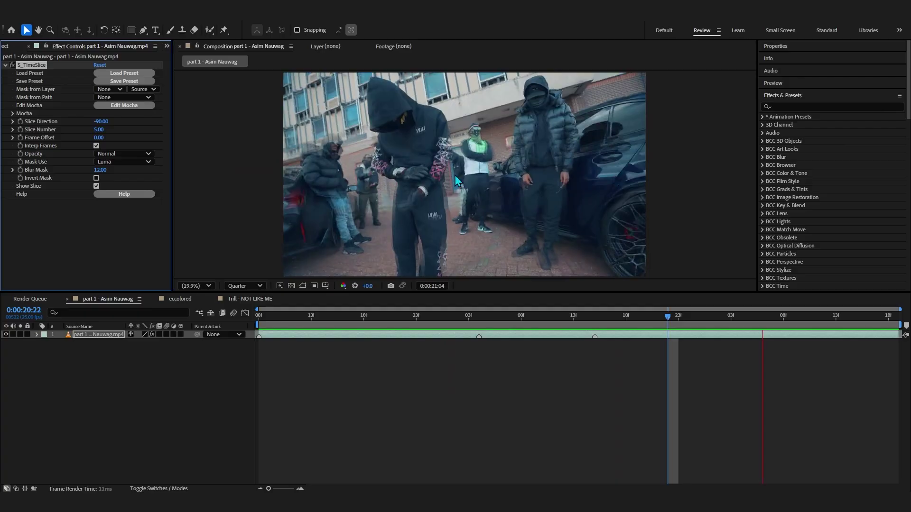
{"action": "key", "text": "space"}
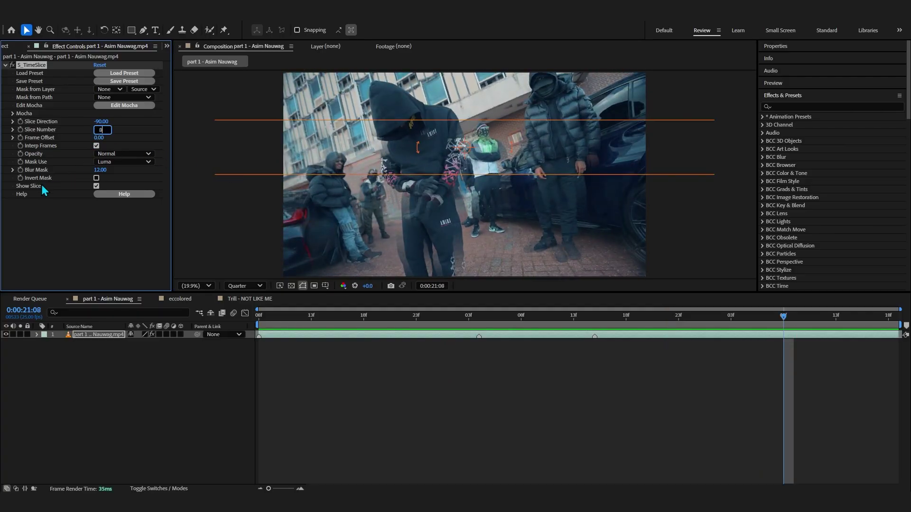
Step: Set the Slice Number to 7 and preview the slices around the shot change at 0:00:20:04
{"action": "type", "text": "7"}
{"action": "key", "text": "Return"}
{"action": "key", "text": "space"}
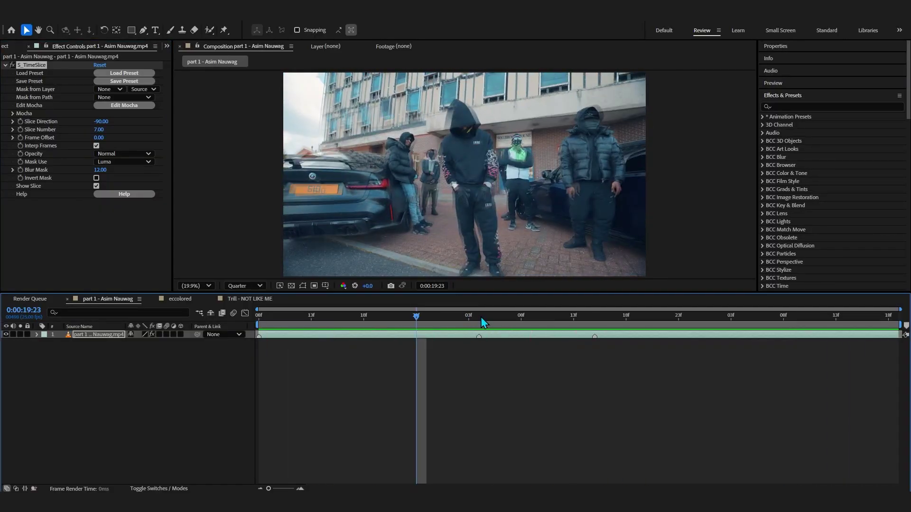
{"action": "left_click_drag", "start_coordinate": [480, 317], "coordinate": [484, 380]}
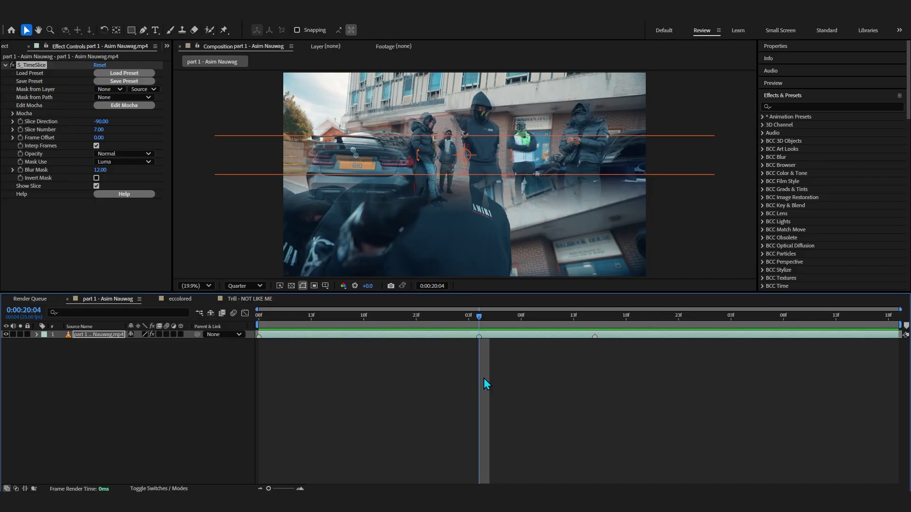
{"action": "left_click", "coordinate": [483, 378]}
{"action": "key", "text": "space"}
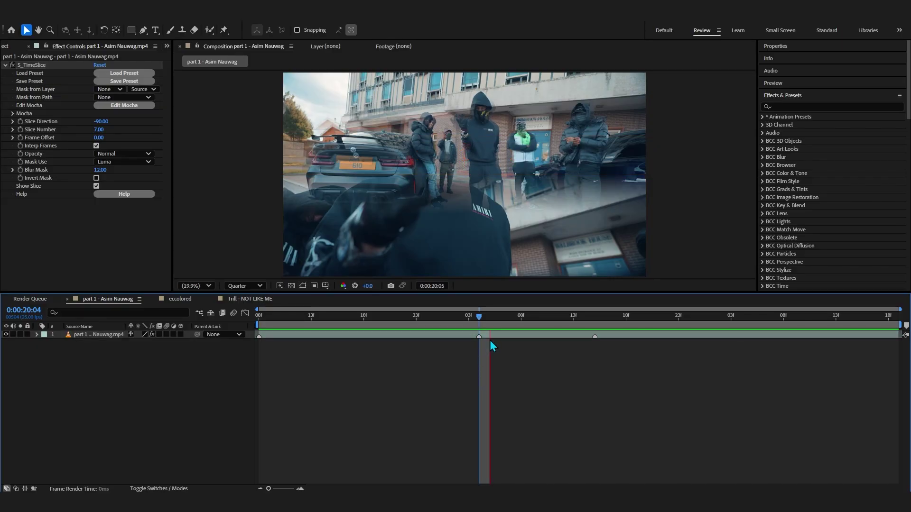
{"action": "left_click_drag", "start_coordinate": [497, 322], "coordinate": [490, 349]}
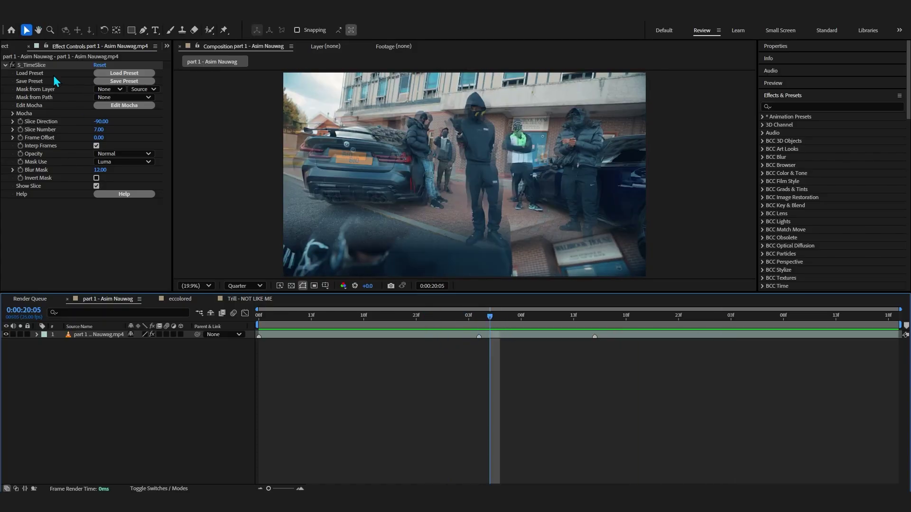
Step: Delete the S_TimeSlice effect from the clip and split the clip at the shot change at 0:00:20:04
{"action": "left_click", "coordinate": [50, 72]}
{"action": "left_click", "coordinate": [45, 69]}
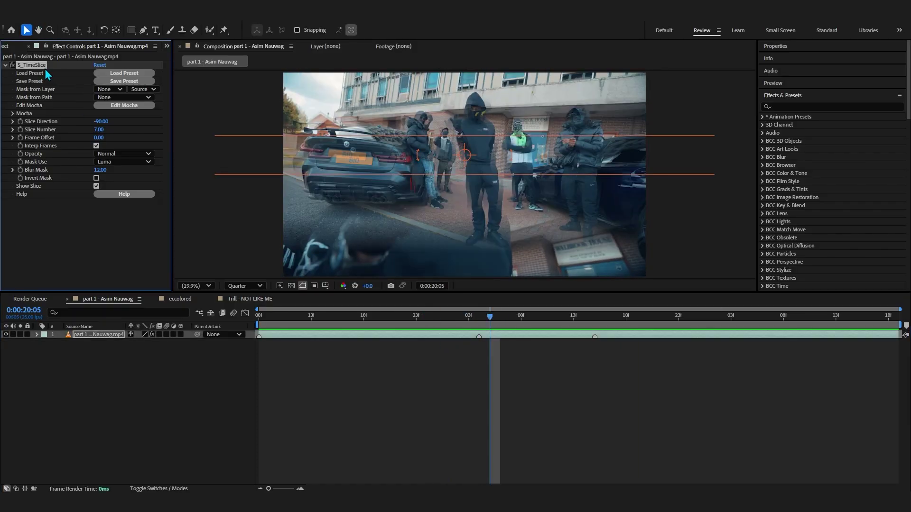
{"action": "key", "text": "Delete"}
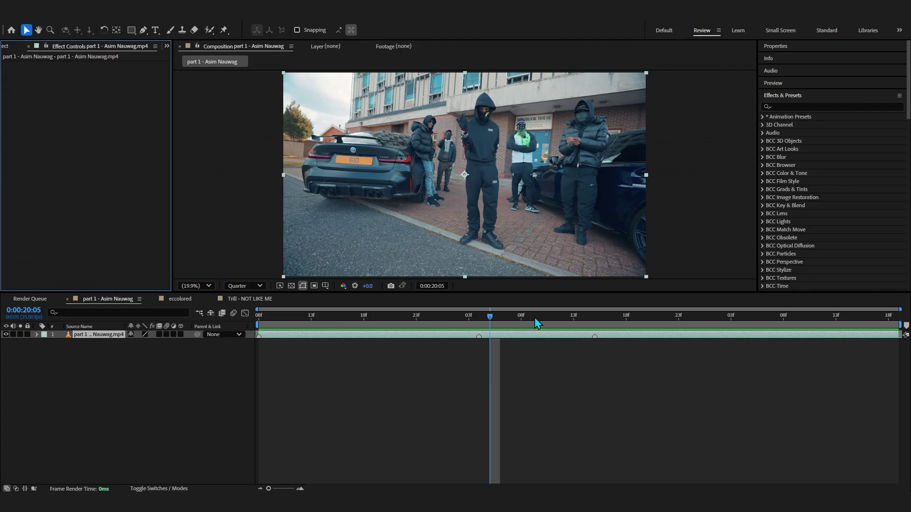
{"action": "key", "text": "ctrl+shift+d"}
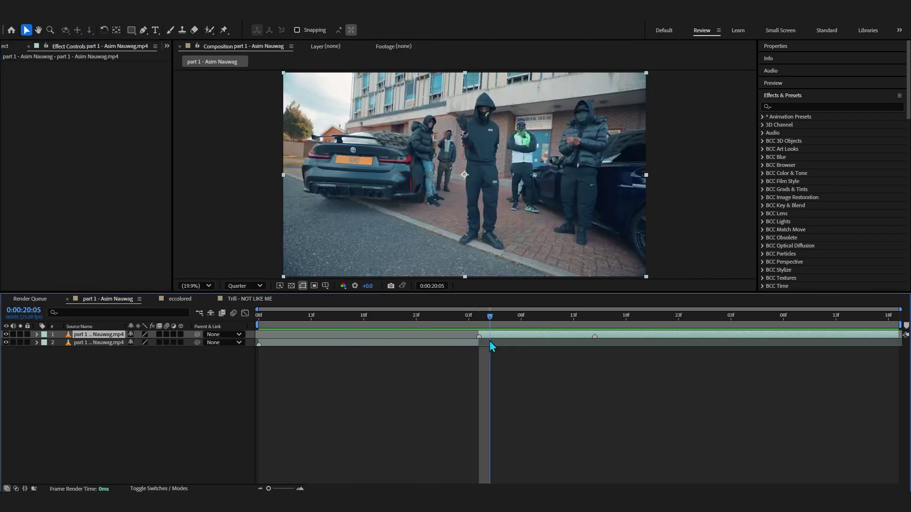
{"action": "mouse_move", "coordinate": [488, 337]}
{"action": "left_mouse_down"}
{"action": "mouse_move", "coordinate": [462, 341]}
{"action": "mouse_move", "coordinate": [480, 338]}
{"action": "mouse_move", "coordinate": [455, 325]}
{"action": "mouse_move", "coordinate": [481, 335]}
{"action": "left_mouse_up"}
Step: Add an adjustment layer above the clips and trim its start to the cut at 0:00:20:04
{"action": "right_click", "coordinate": [500, 267]}
{"action": "mouse_move", "coordinate": [515, 271]}
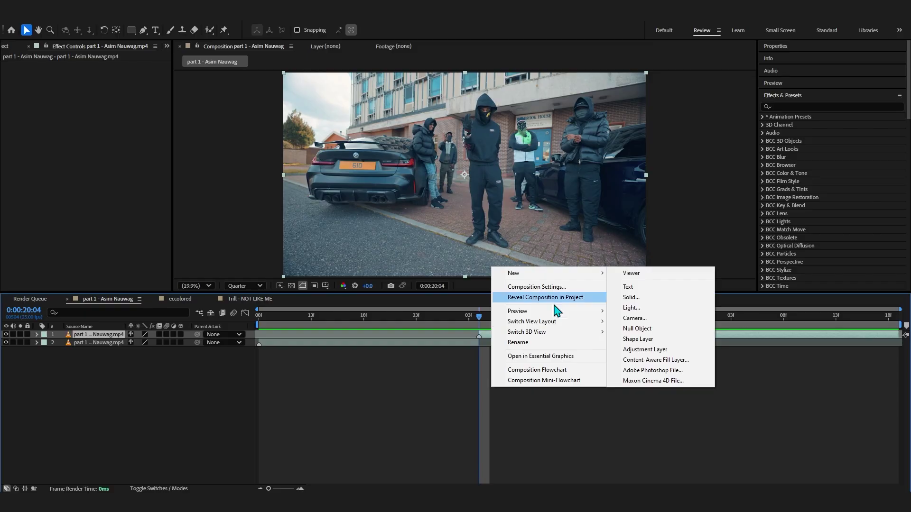
{"action": "left_click", "coordinate": [649, 358]}
{"action": "key", "text": "alt+bracketleft"}
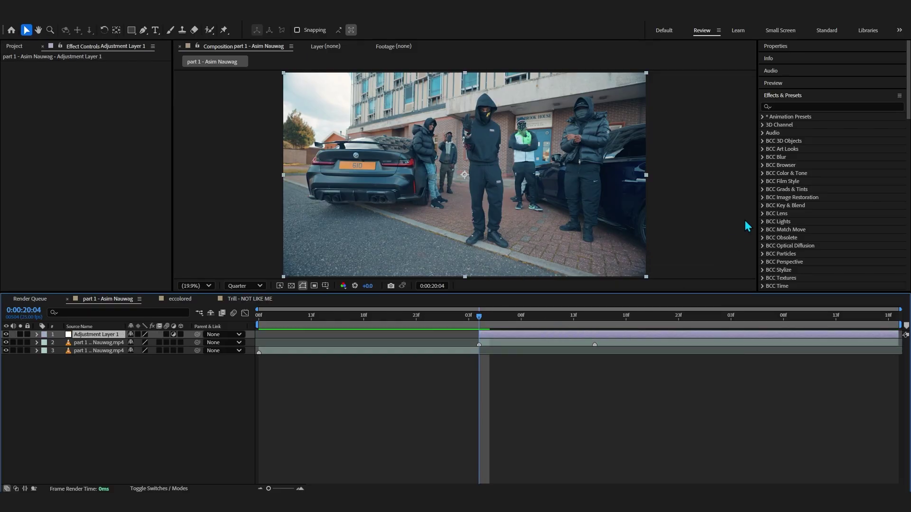
Step: Apply the "IN V2 (Most useful one)" user preset from Essential Effects & Transition V2 to the adjustment layer and preview it
{"action": "left_click", "coordinate": [762, 117]}
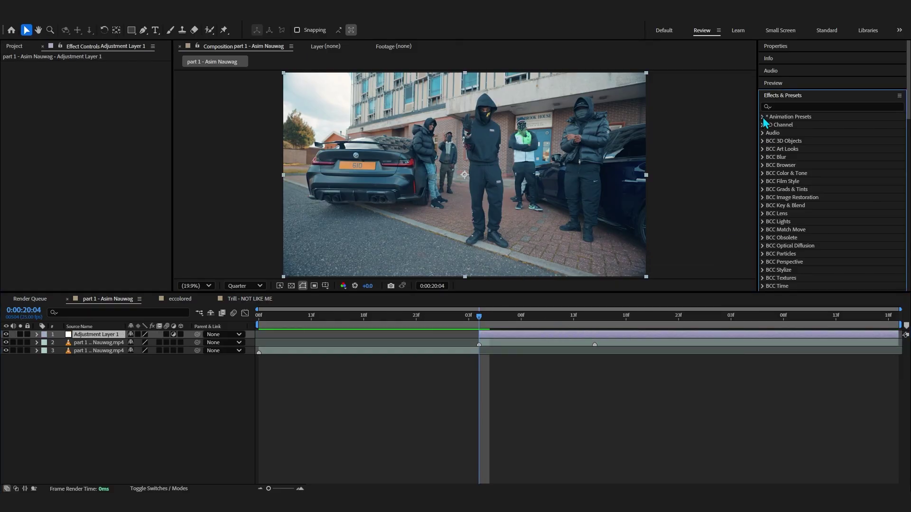
{"action": "left_click", "coordinate": [770, 133]}
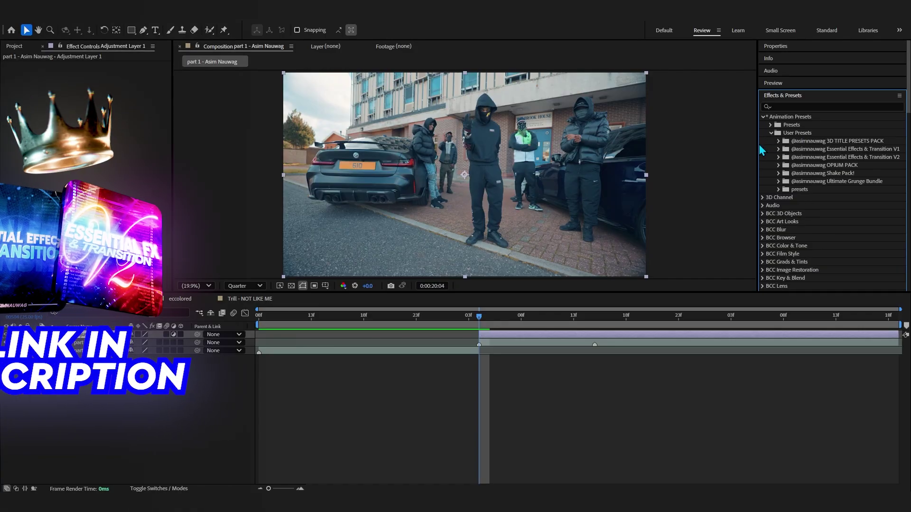
{"action": "left_click_drag", "start_coordinate": [757, 142], "coordinate": [682, 142]}
{"action": "left_click", "coordinate": [703, 165]}
{"action": "scroll", "coordinate": [760, 211], "scroll_direction": "down", "scroll_amount": 10}
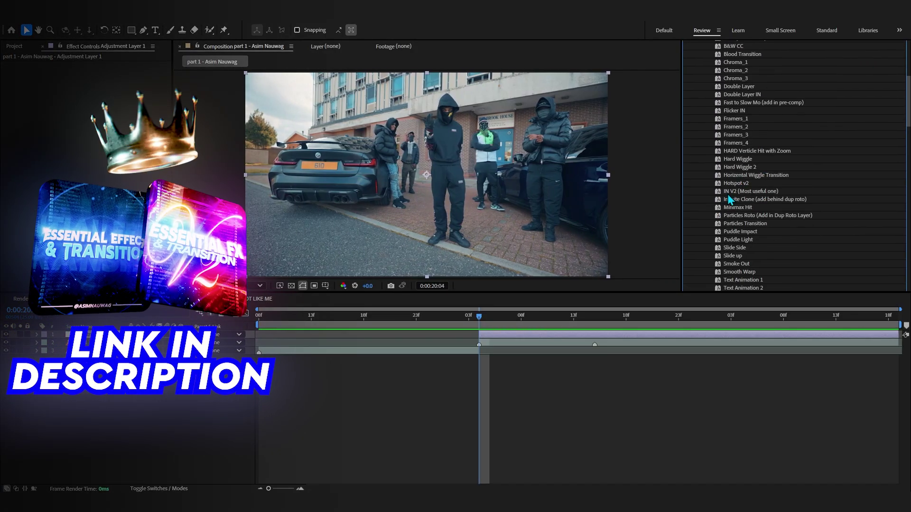
{"action": "left_click", "coordinate": [732, 191]}
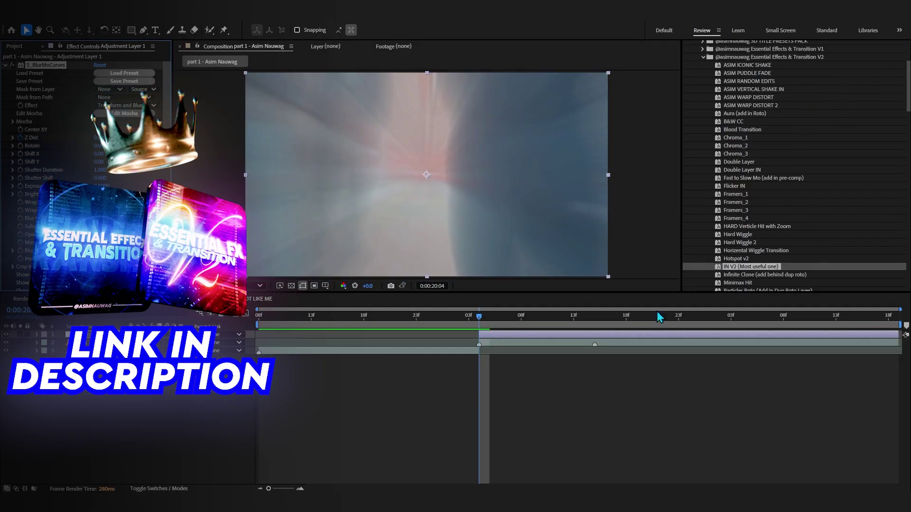
{"action": "key", "text": "space"}
{"action": "key", "text": "space"}
Step: Remove the S_Flicker effect from the adjustment layer, keeping S_BlurMoCurves and Exposure, and play back the transition
{"action": "scroll", "coordinate": [4, 74], "scroll_direction": "down", "scroll_amount": 5}
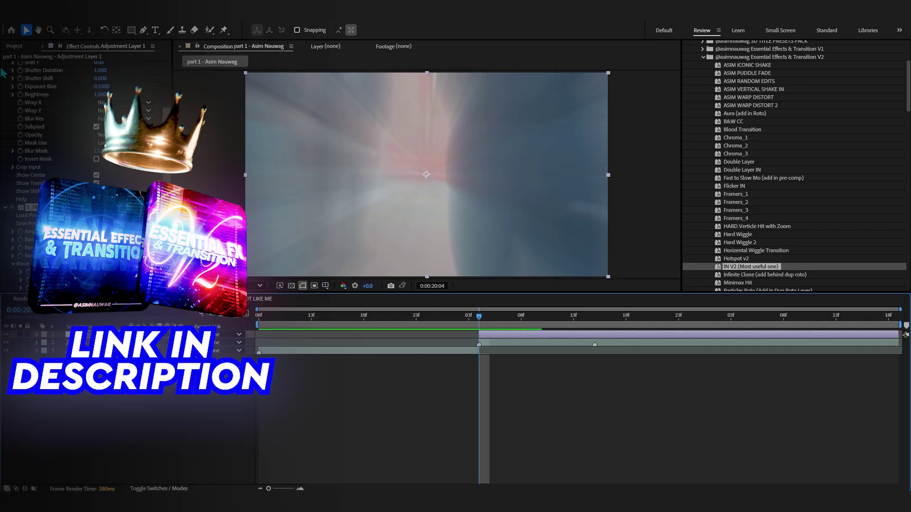
{"action": "scroll", "coordinate": [4, 71], "scroll_direction": "up", "scroll_amount": 5}
{"action": "left_click", "coordinate": [5, 65]}
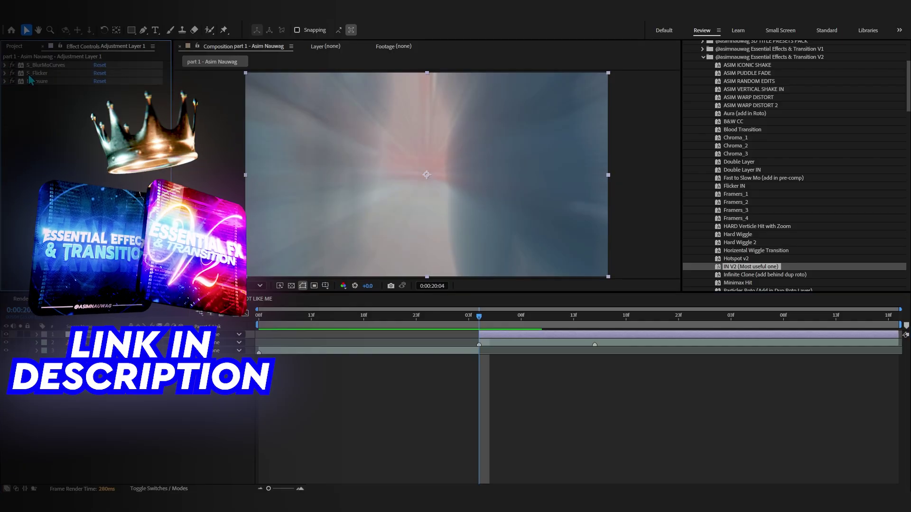
{"action": "left_click_drag", "start_coordinate": [415, 316], "coordinate": [363, 332]}
{"action": "key", "text": "space"}
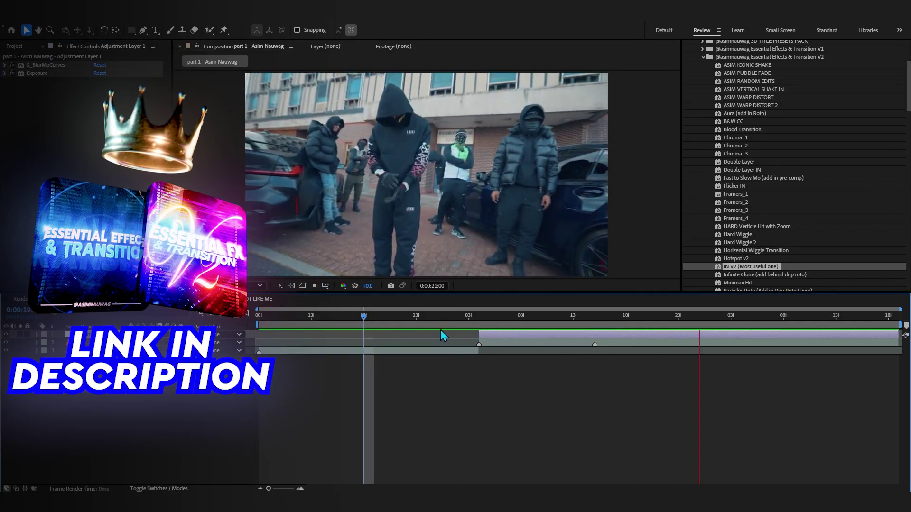
{"action": "key", "text": "space"}
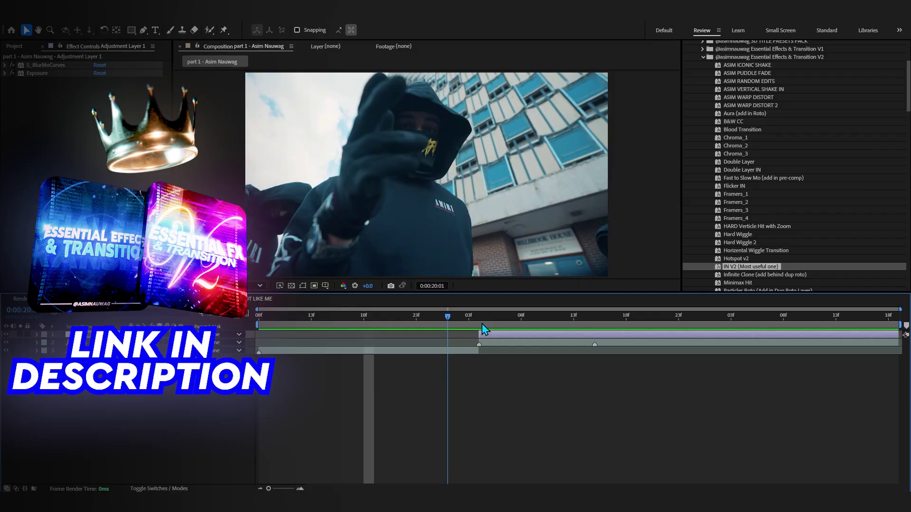
{"action": "key", "text": "space"}
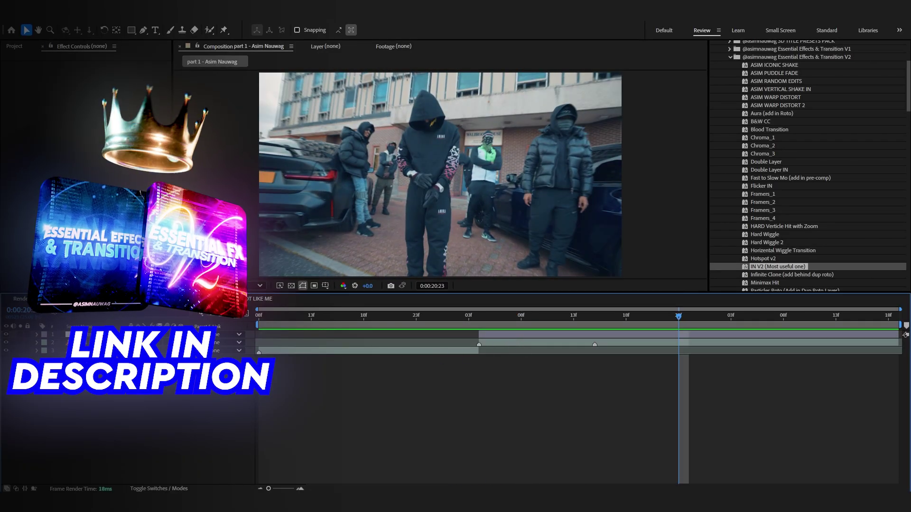
Step: Pre-compose the adjustment layer and both clip layers together and play back the resulting pre-comp
{"action": "left_click", "coordinate": [95, 334]}
{"action": "left_click", "coordinate": [95, 351], "text": "shift"}
{"action": "right_click", "coordinate": [94, 351]}
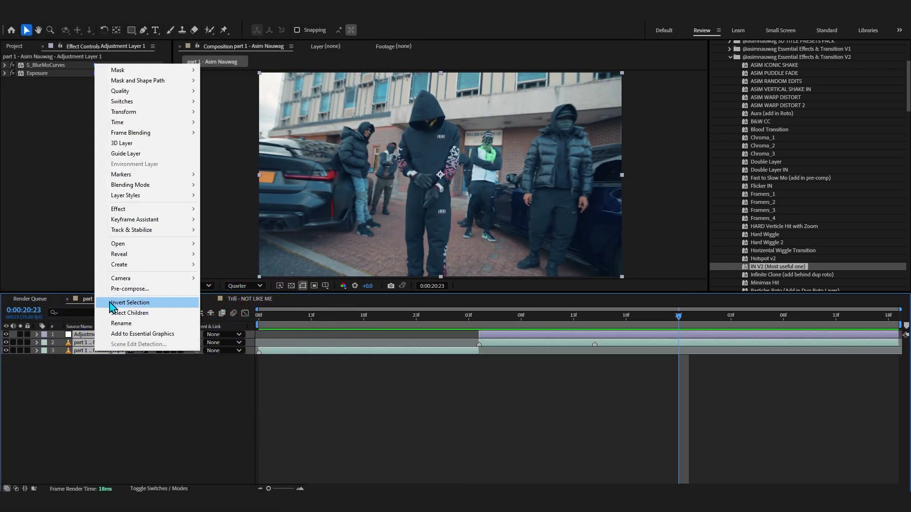
{"action": "left_click", "coordinate": [129, 288]}
{"action": "left_click", "coordinate": [502, 320]}
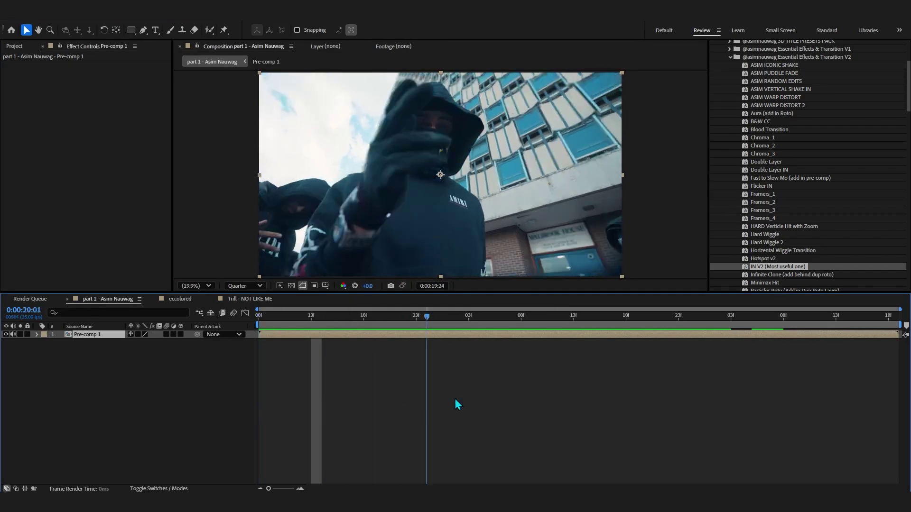
{"action": "key", "text": "space"}
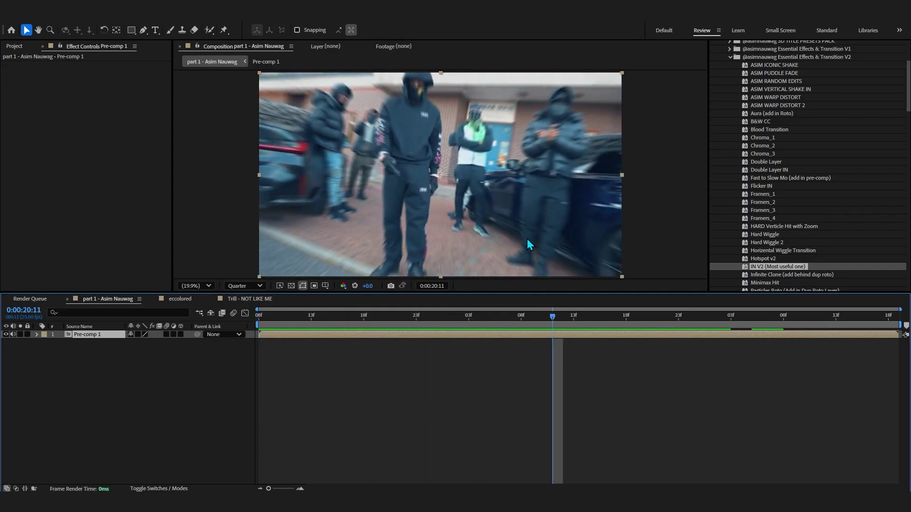
Step: Apply S_TimeSlice to the pre-comp with Interp Frames enabled and Slice Number set to 7
{"action": "key", "text": "ctrl+space"}
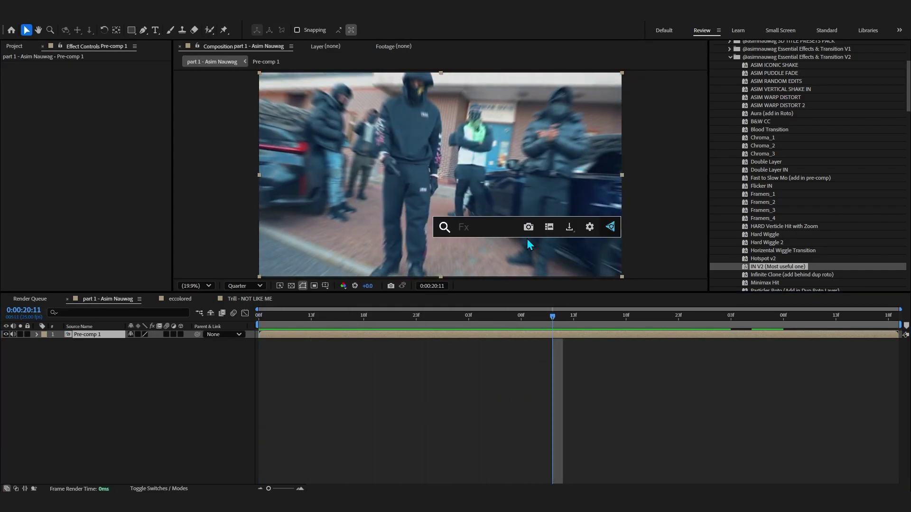
{"action": "type", "text": "s_timeslice"}
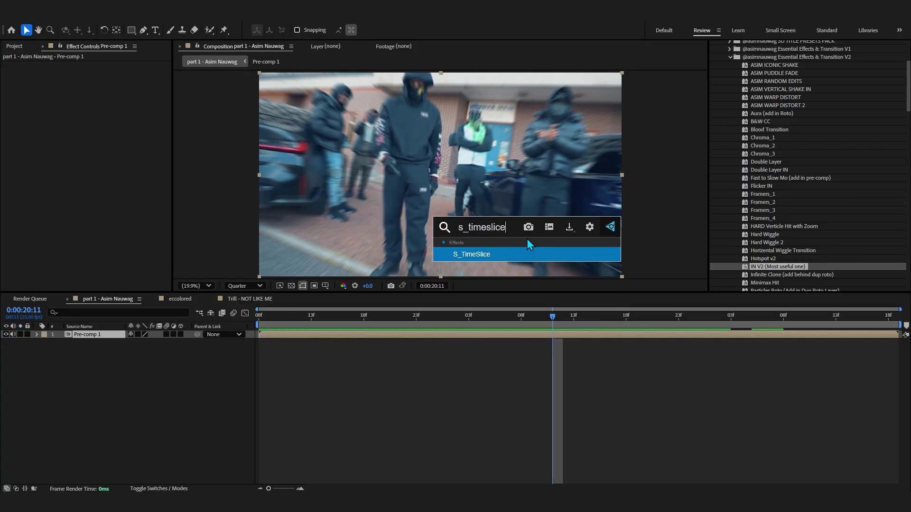
{"action": "key", "text": "Return"}
{"action": "left_click", "coordinate": [97, 146]}
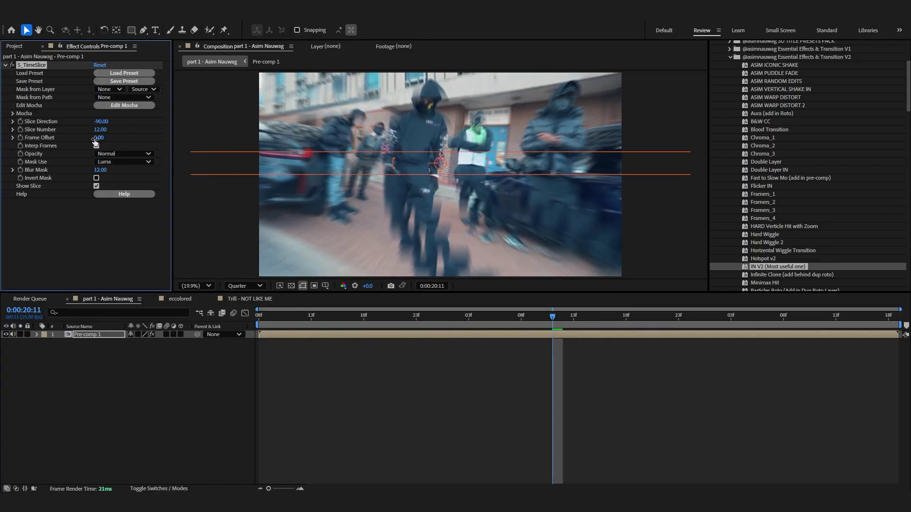
{"action": "type", "text": "7"}
{"action": "key", "text": "Return"}
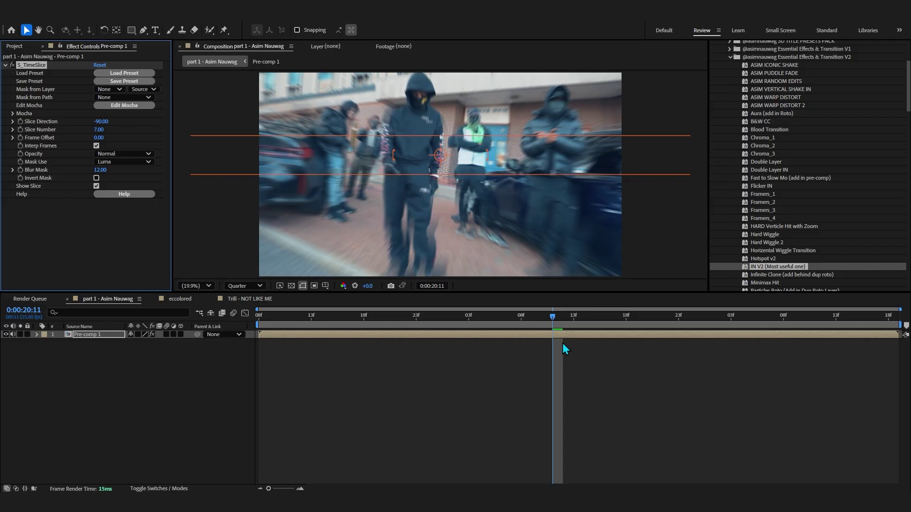
Step: Play back the time-sliced transition around the cut, undoing the pre-comp layer's shift in the timeline
{"action": "key", "text": "space"}
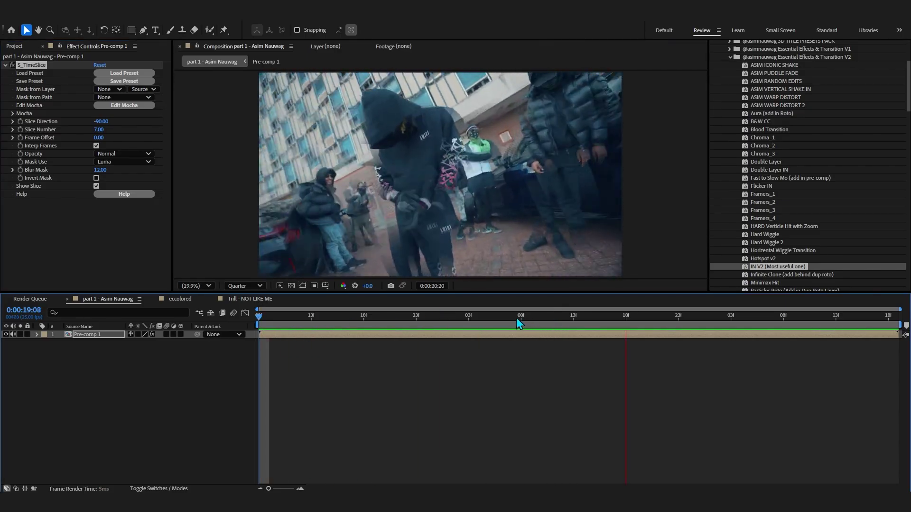
{"action": "left_click_drag", "start_coordinate": [520, 324], "coordinate": [446, 331]}
{"action": "key", "text": "space"}
{"action": "key", "text": "space"}
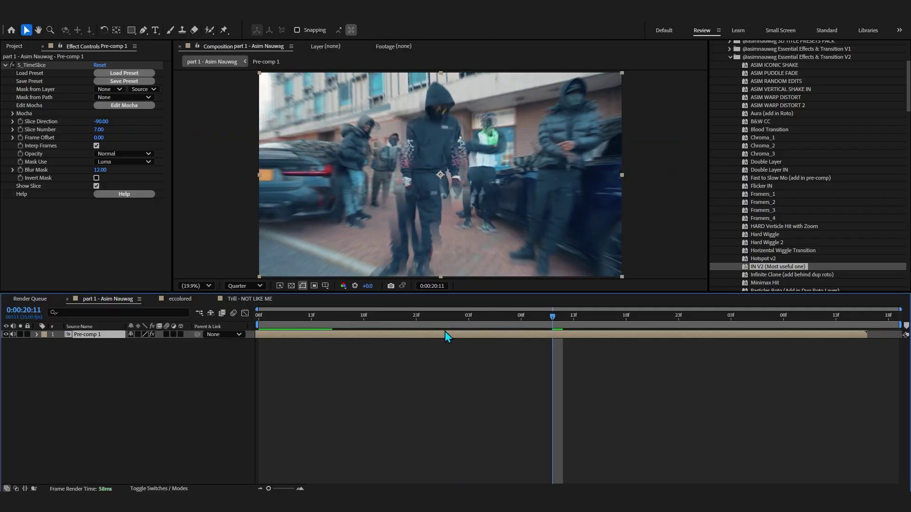
{"action": "key", "text": "ctrl+z"}
{"action": "left_click", "coordinate": [384, 324]}
{"action": "key", "text": "space"}
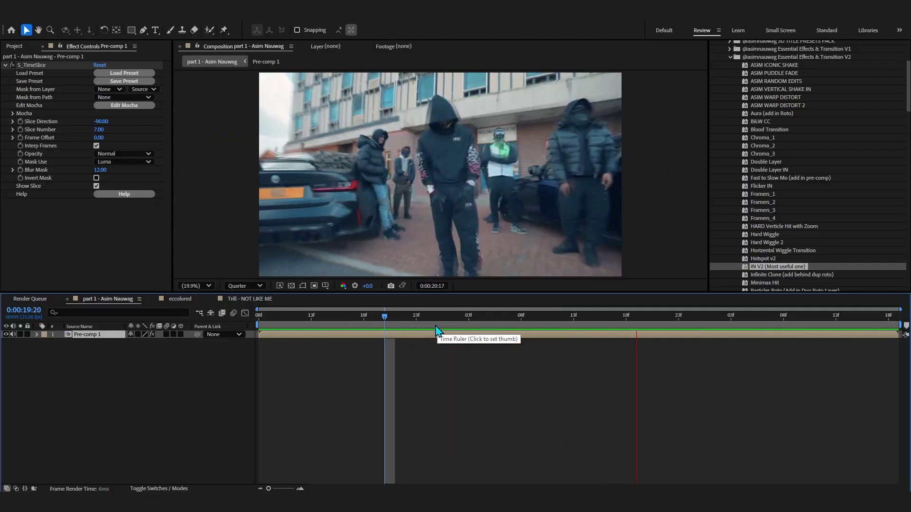
{"action": "left_click", "coordinate": [416, 315]}
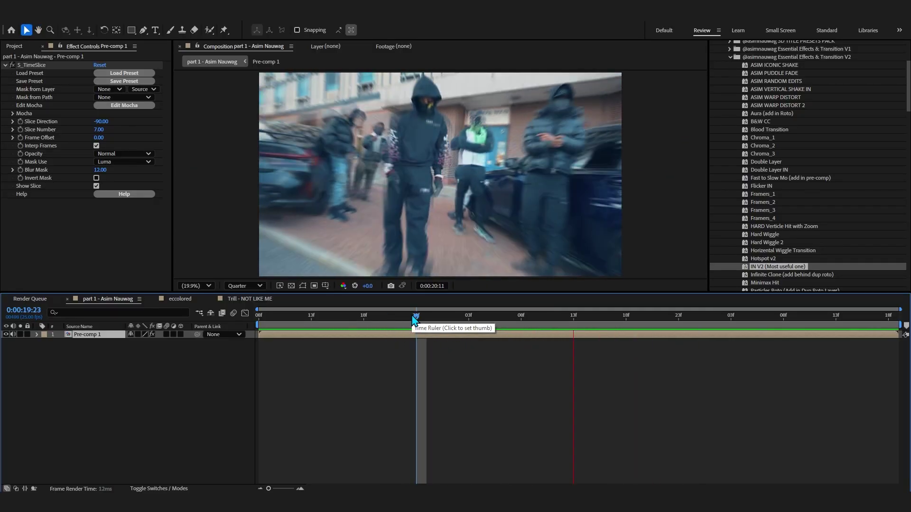
Step: Play back the time-sliced transition and step one frame forward at the cut
{"action": "key", "text": "space"}
{"action": "key", "text": "space"}
{"action": "key", "text": "space"}
{"action": "key", "text": "Page_Down"}
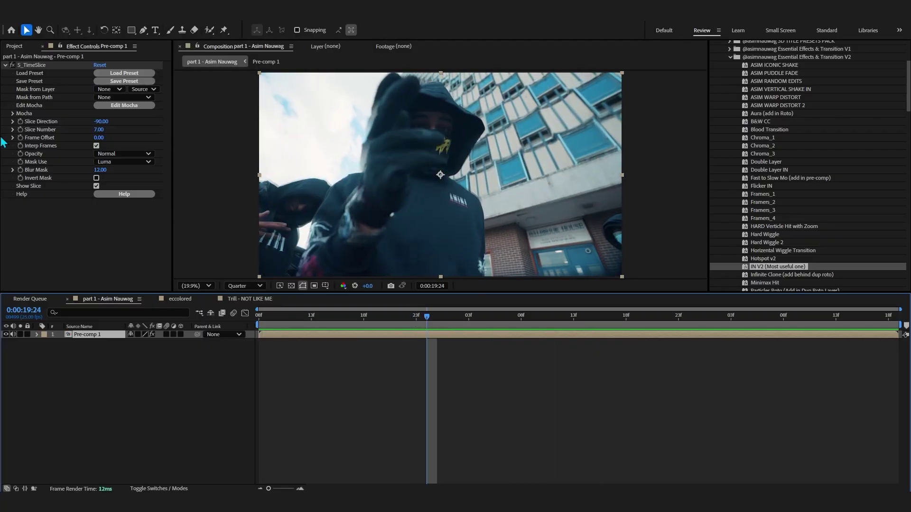
{"action": "key", "text": "space"}
Step: Check the cut inside Pre-comp 1, return to the main composition, and narrow the work area around the transition for playback
{"action": "double_click", "coordinate": [510, 336]}
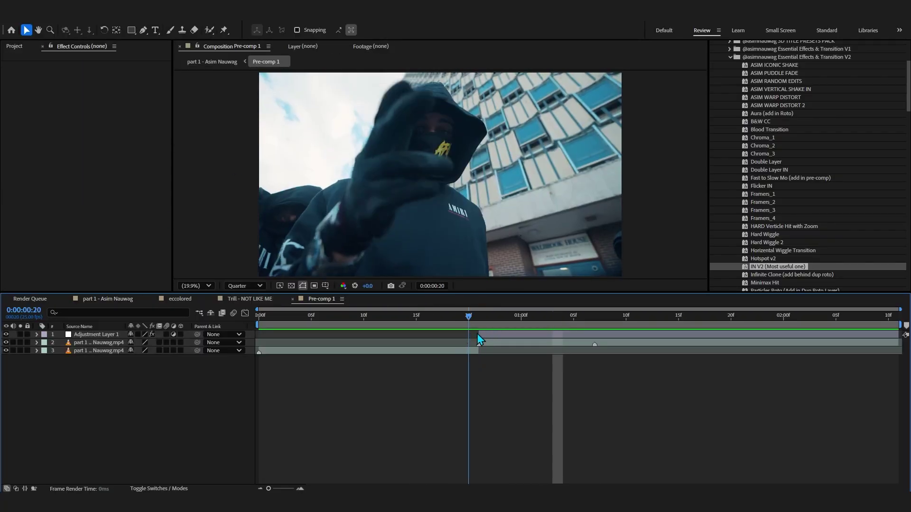
{"action": "left_click", "coordinate": [479, 320]}
{"action": "key", "text": "space"}
{"action": "key", "text": "shift+Escape"}
{"action": "left_click_drag", "start_coordinate": [479, 321], "coordinate": [437, 327]}
{"action": "key", "text": "space"}
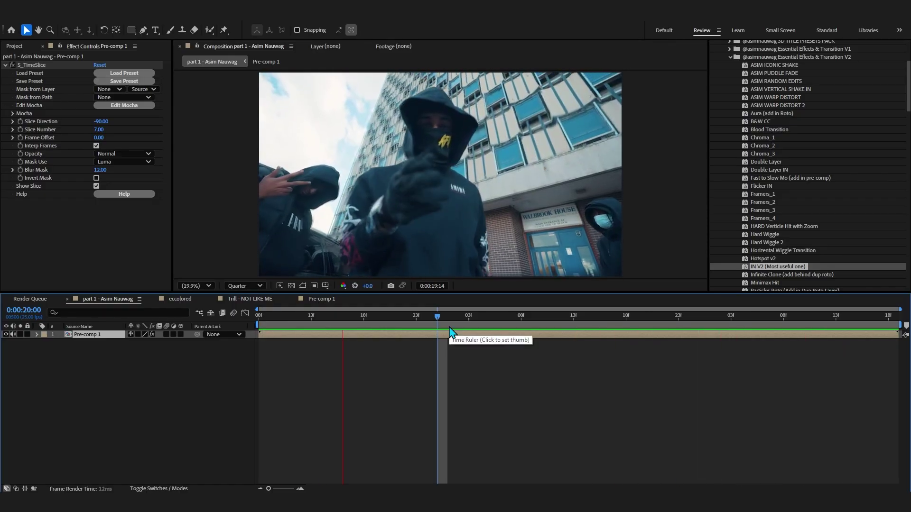
{"action": "left_click_drag", "start_coordinate": [449, 327], "coordinate": [846, 352]}
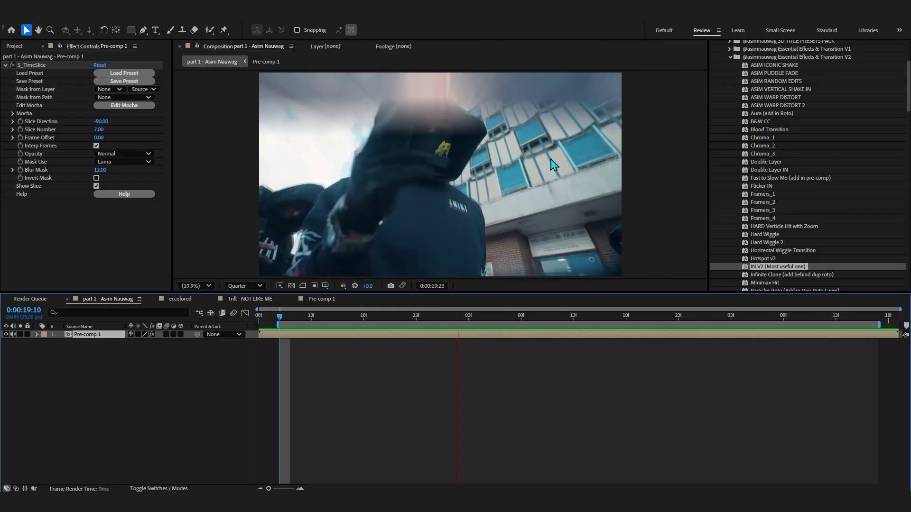
Step: Apply S_Flicker to the pre-comp with Amplitude 0.64 and Rand Freq 12.30, and preview it
{"action": "key", "text": "ctrl+space"}
{"action": "type", "text": "flicke"}
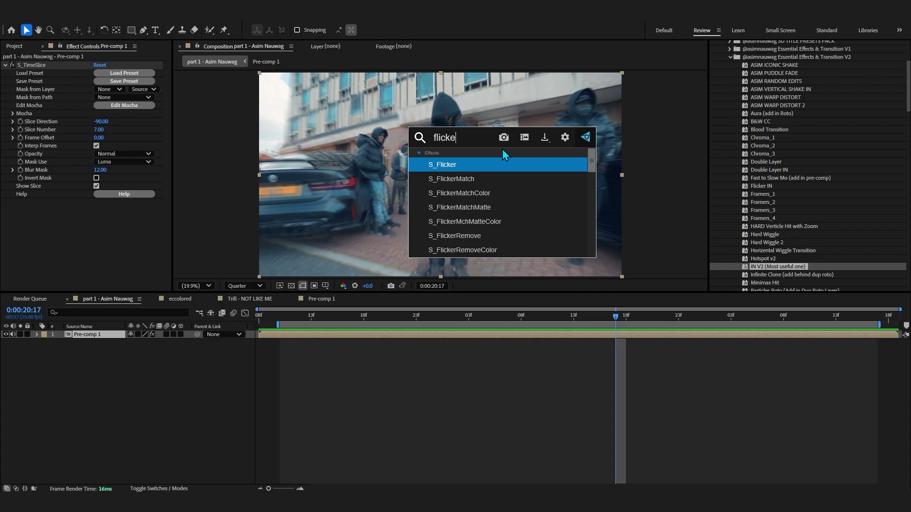
{"action": "key", "text": "Return"}
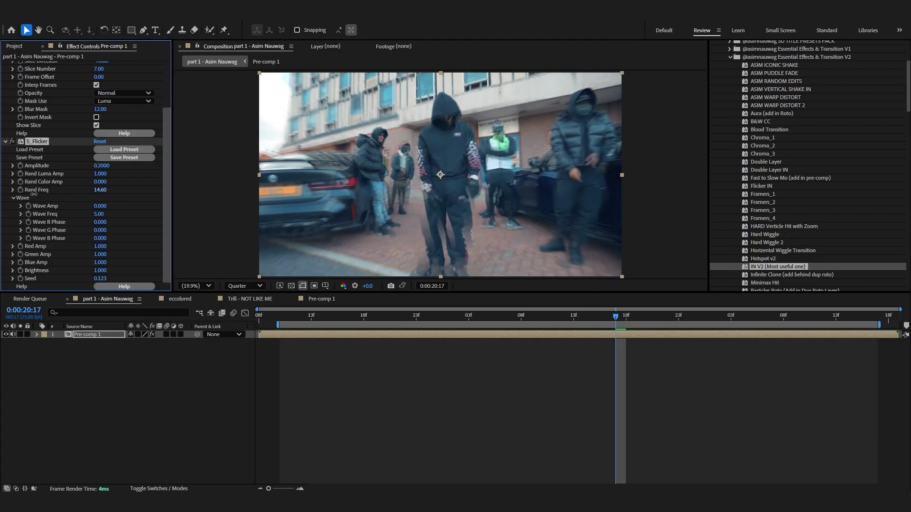
{"action": "left_click_drag", "start_coordinate": [100, 189], "coordinate": [25, 196]}
{"action": "left_click_drag", "start_coordinate": [129, 164], "coordinate": [127, 165]}
{"action": "key", "text": "space"}
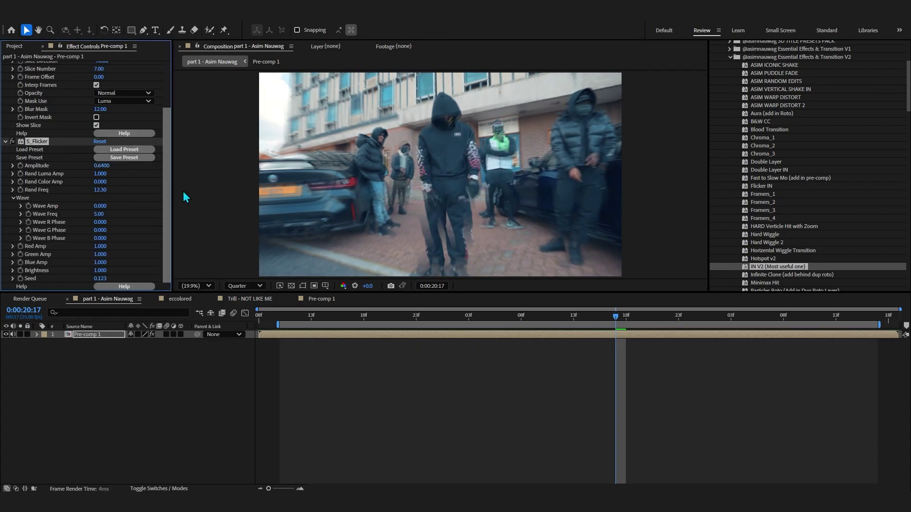
Step: Set S_Flicker's Rand Freq to 5.20 and Amplitude to 0.39, and play back the transition
{"action": "left_click", "coordinate": [101, 190]}
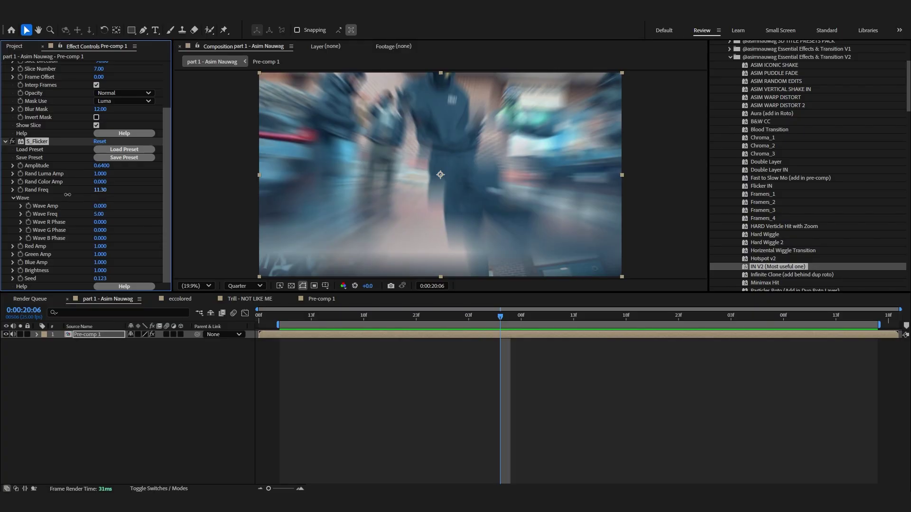
{"action": "left_click_drag", "start_coordinate": [67, 195], "coordinate": [53, 194]}
{"action": "key", "text": "space"}
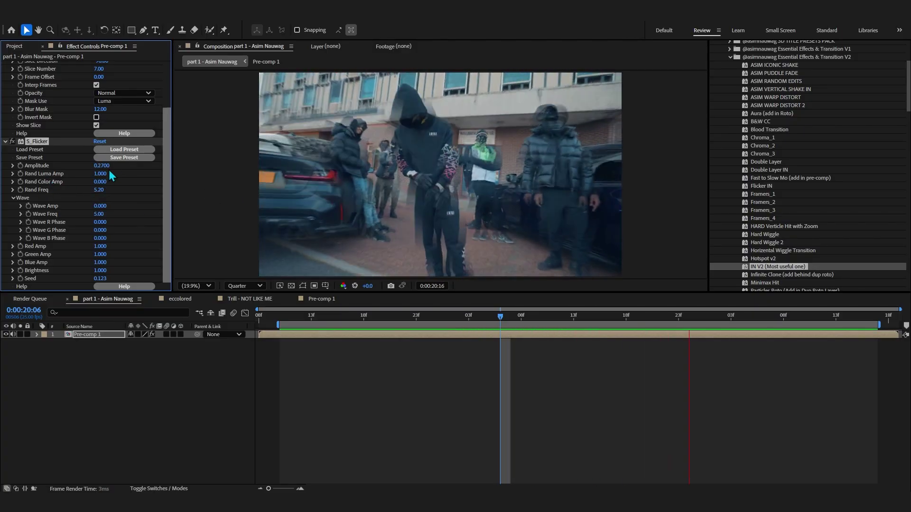
{"action": "key", "text": "space"}
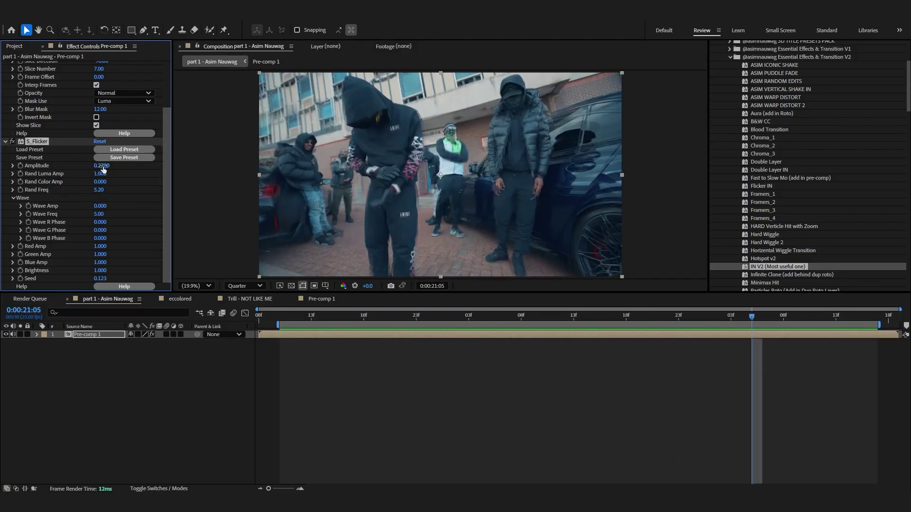
{"action": "key", "text": "space"}
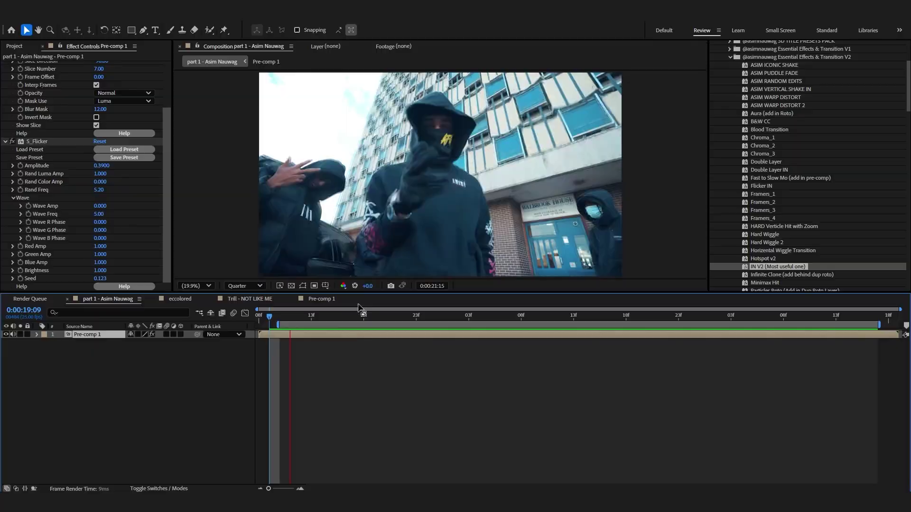
Step: Switch to the eccolored composition and add an adjustment layer directly above the second clip, with the playhead at 1:00:32:19
{"action": "left_click", "coordinate": [197, 300]}
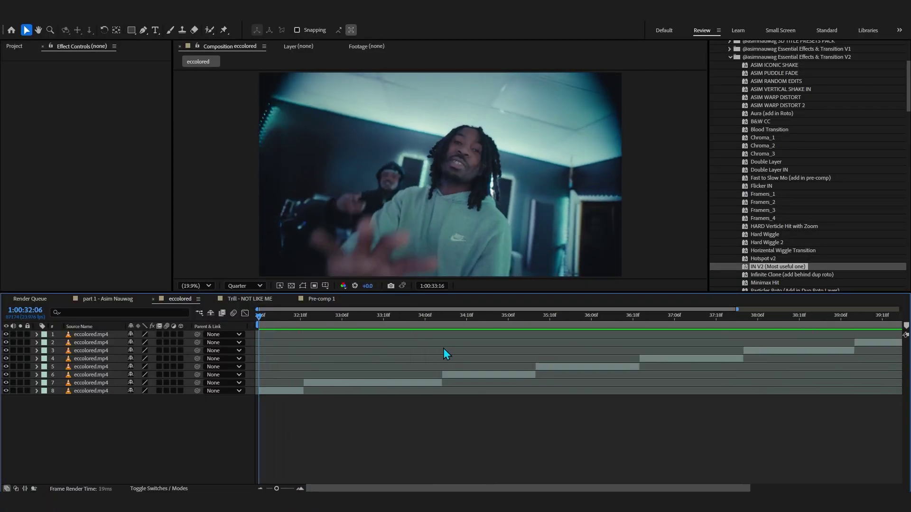
{"action": "left_click", "coordinate": [306, 317]}
{"action": "left_click", "coordinate": [314, 383]}
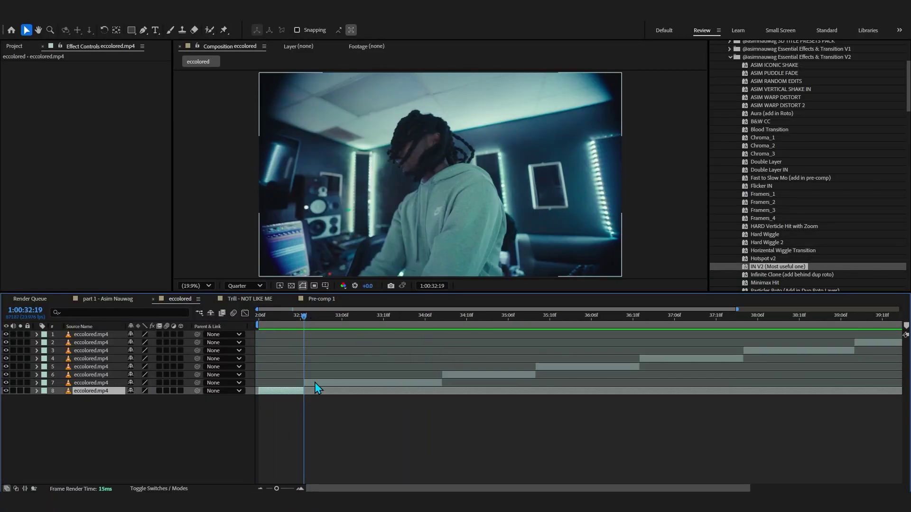
{"action": "right_click", "coordinate": [316, 412]}
{"action": "mouse_move", "coordinate": [335, 298]}
{"action": "left_click", "coordinate": [473, 374]}
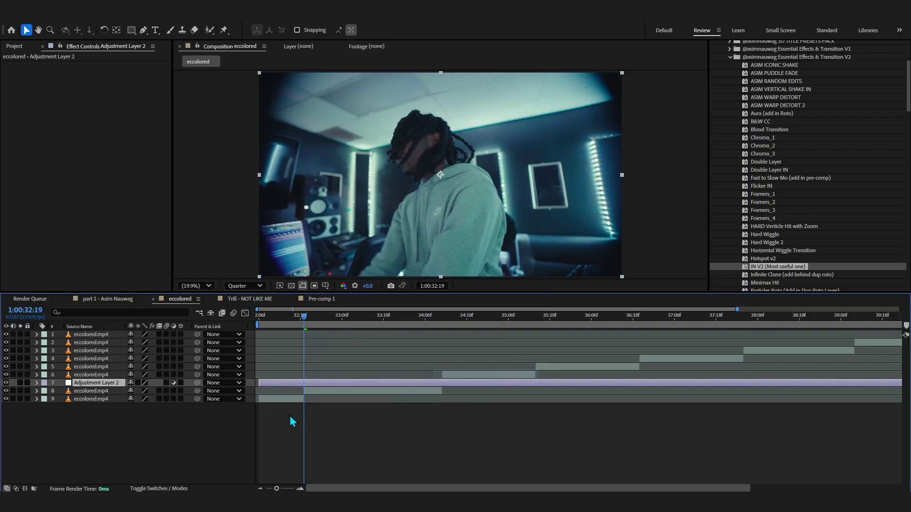
Step: Trim the adjustment layer to start and end with the clip directly below it
{"action": "key", "text": "equal"}
{"action": "left_click", "coordinate": [588, 323]}
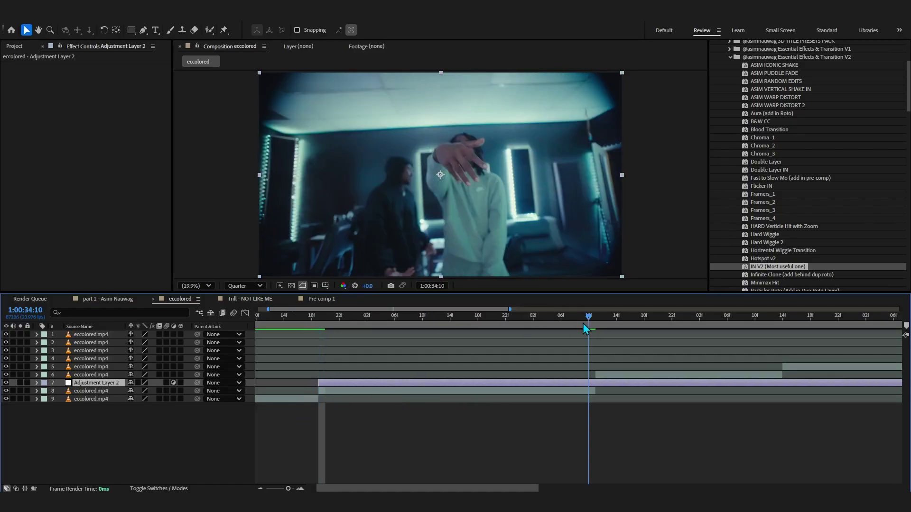
{"action": "key", "text": "alt+bracketright"}
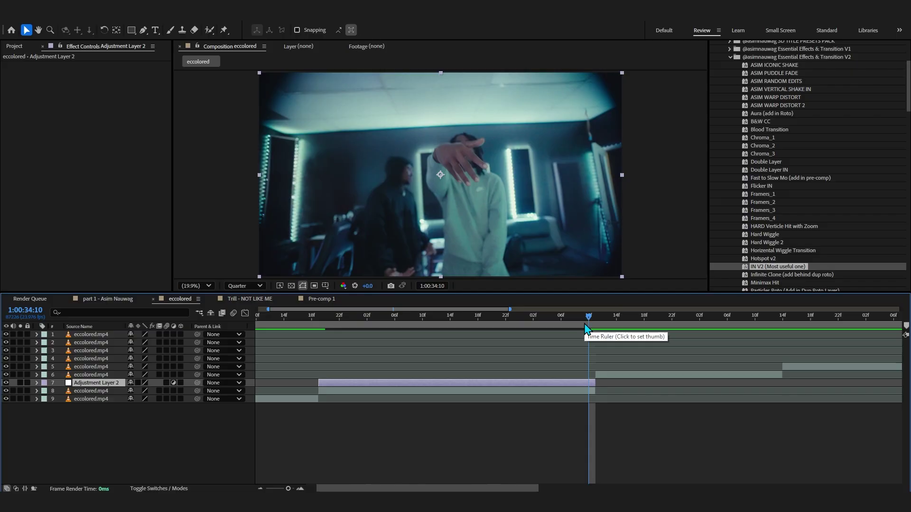
Step: Apply the S_WarpBubble effect to the adjustment layer at its first frame
{"action": "key", "text": "i"}
{"action": "key", "text": "ctrl+space"}
{"action": "type", "text": "s_"}
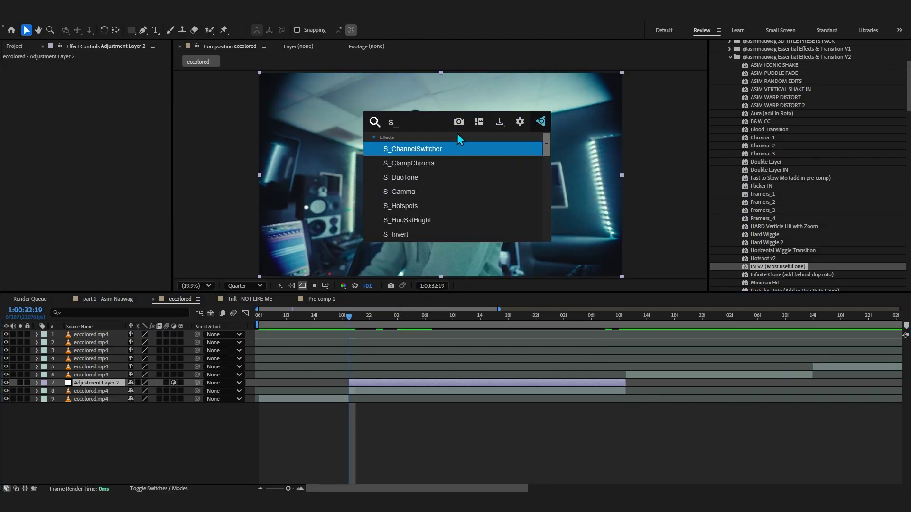
{"action": "type", "text": "warpbu"}
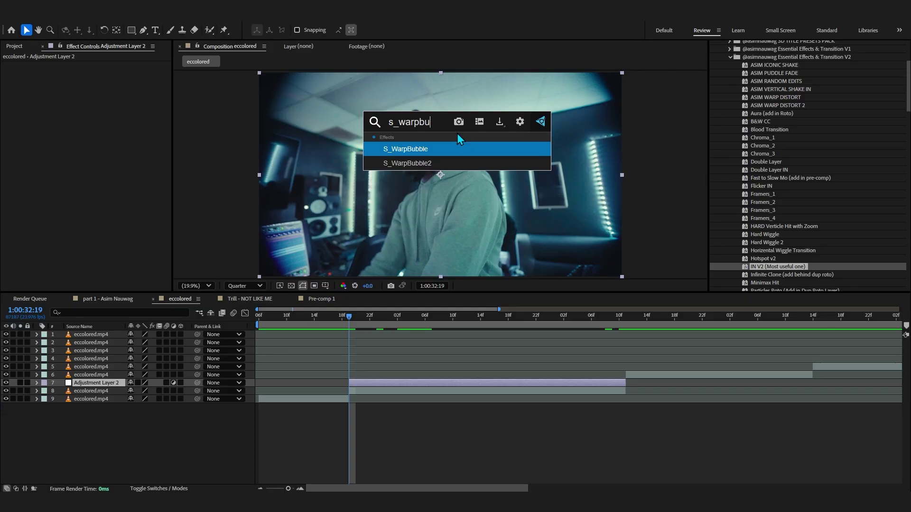
{"action": "key", "text": "Return"}
{"action": "mouse_move", "coordinate": [100, 121]}
{"action": "left_mouse_down"}
{"action": "mouse_move", "coordinate": [82, 121]}
{"action": "mouse_move", "coordinate": [141, 122]}
{"action": "mouse_move", "coordinate": [112, 122]}
{"action": "left_mouse_up"}
{"action": "scroll", "coordinate": [427, 154], "scroll_direction": "up", "scroll_amount": 2}
{"action": "scroll", "coordinate": [348, 149], "scroll_direction": "down", "scroll_amount": 2}
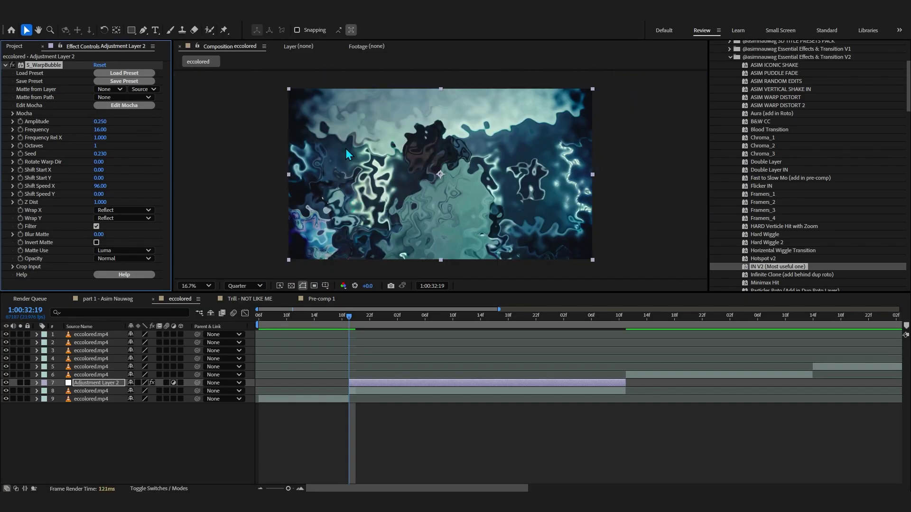
{"action": "key", "text": "Delete"}
{"action": "key", "text": "ctrl+shift+z"}
{"action": "scroll", "coordinate": [460, 142], "scroll_direction": "up", "scroll_amount": 2}
{"action": "scroll", "coordinate": [383, 157], "scroll_direction": "down", "scroll_amount": 2}
{"action": "left_click", "coordinate": [196, 285]}
{"action": "left_click", "coordinate": [206, 312]}
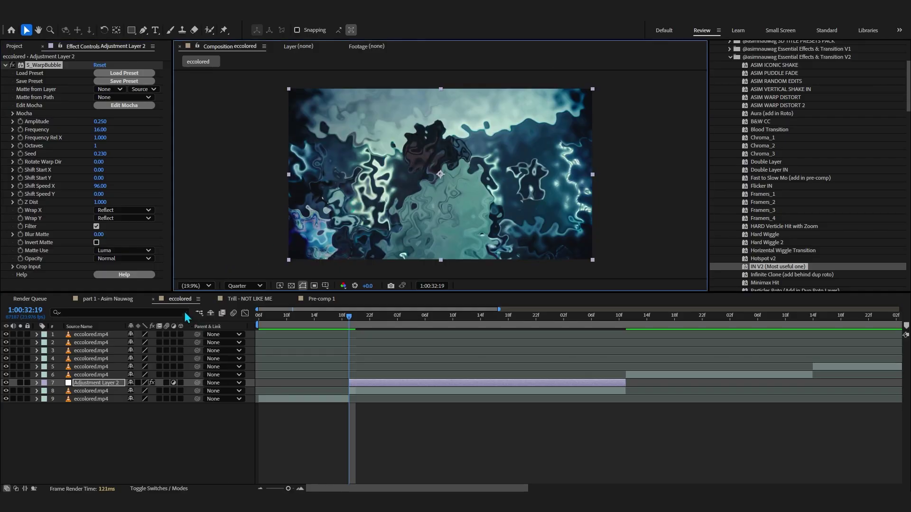
Step: Keyframe S_WarpBubble's Frequency at 7.50 and Amplitude at 0.500 on the adjustment layer's first frame, 1:00:32:19
{"action": "left_click_drag", "start_coordinate": [102, 129], "coordinate": [76, 132]}
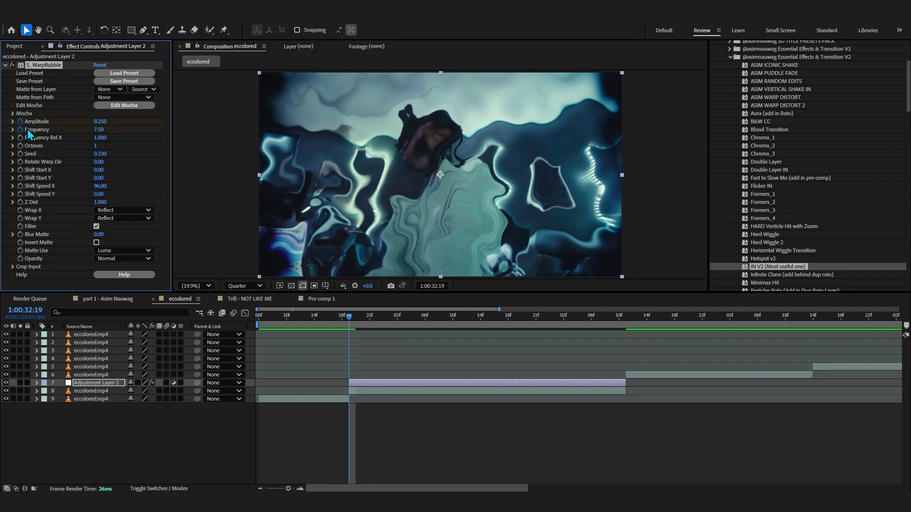
{"action": "key", "text": "u"}
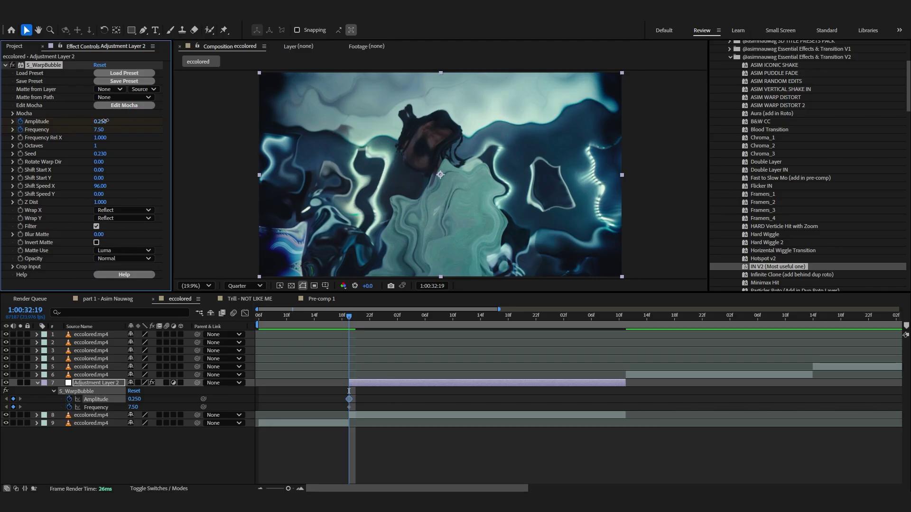
{"action": "left_click_drag", "start_coordinate": [104, 120], "coordinate": [112, 121]}
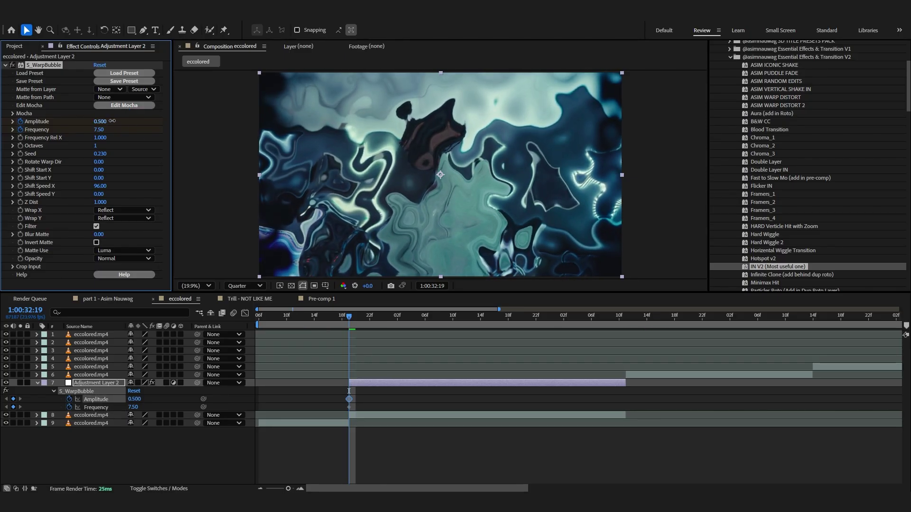
Step: Add a lower Amplitude keyframe at 1:00:33:22 so the warp fades out
{"action": "left_click_drag", "start_coordinate": [349, 334], "coordinate": [535, 345]}
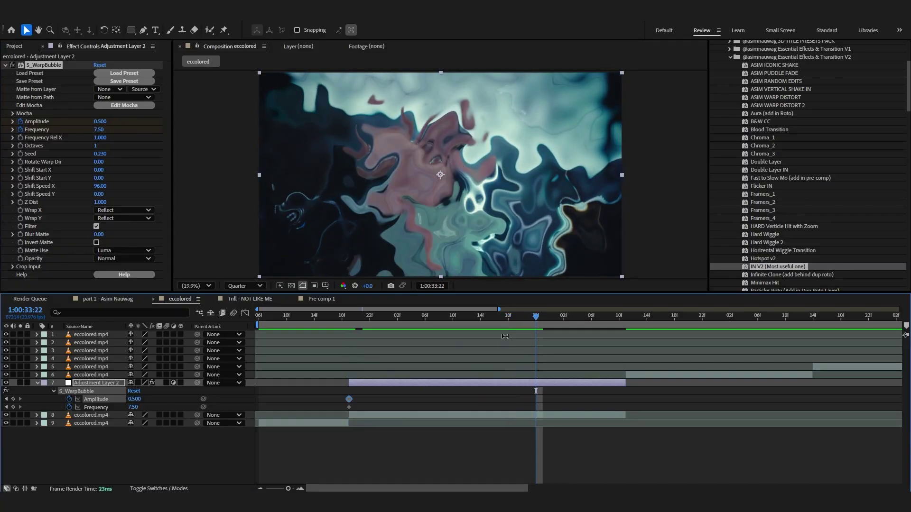
{"action": "left_click", "coordinate": [97, 121]}
{"action": "key", "text": "Return"}
Step: Play back the fading warp from before the adjustment layer's start, beginning at 1:00:32:17 and again at 1:00:32:10
{"action": "left_click", "coordinate": [336, 316]}
{"action": "key", "text": "space"}
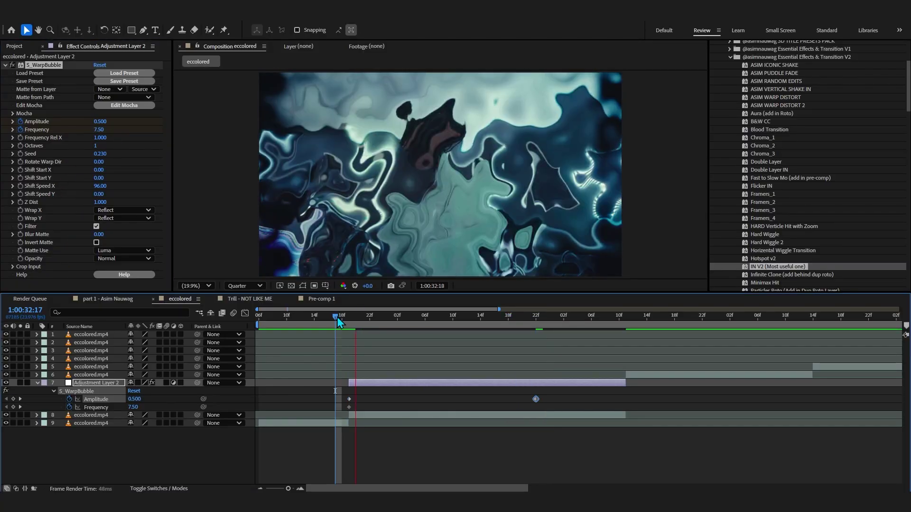
{"action": "key", "text": "space"}
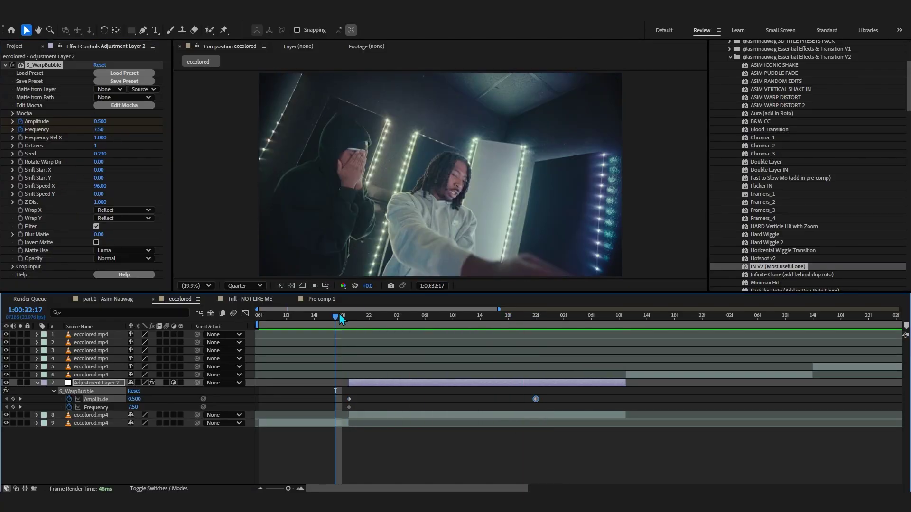
{"action": "key", "text": "space"}
{"action": "left_click", "coordinate": [287, 317]}
{"action": "key", "text": "space"}
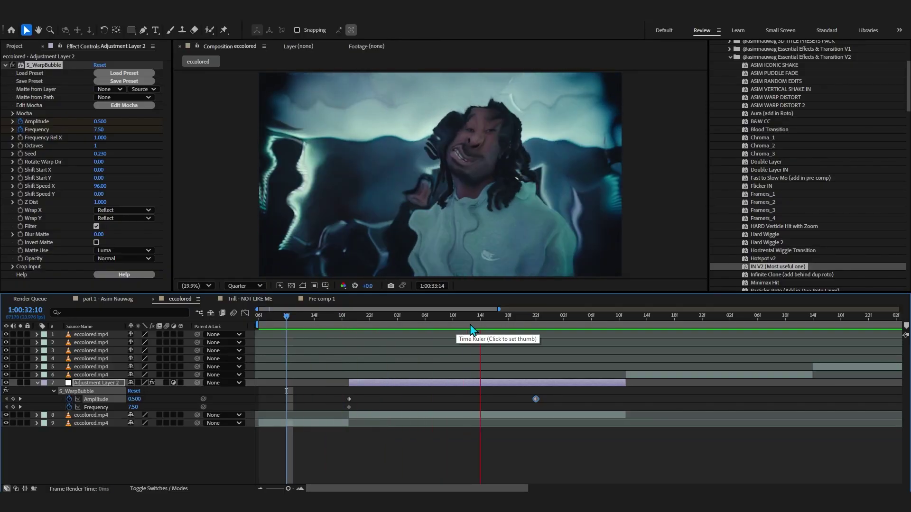
Step: Keyframe S_WarpBubble's Frequency at 0.01 near the end of the fade and place that keyframe at 1:00:33:21
{"action": "key", "text": "space"}
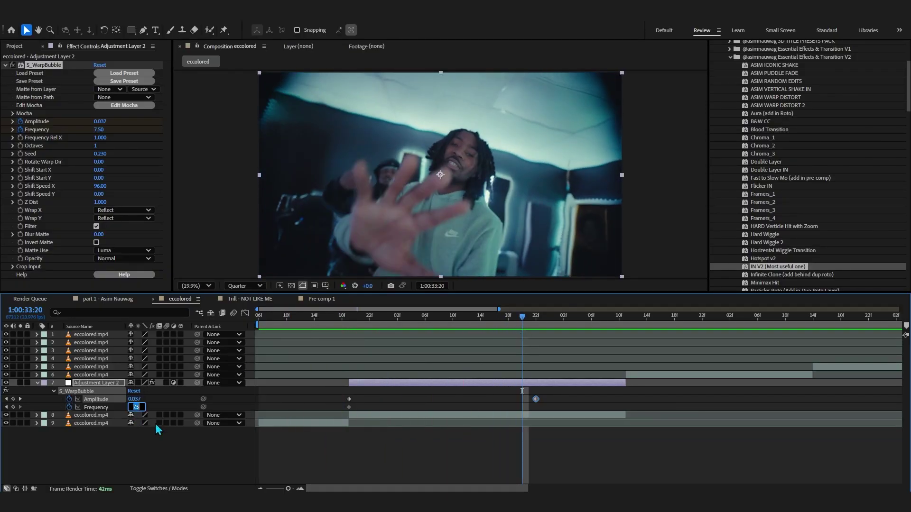
{"action": "type", "text": "6"}
{"action": "key", "text": "Return"}
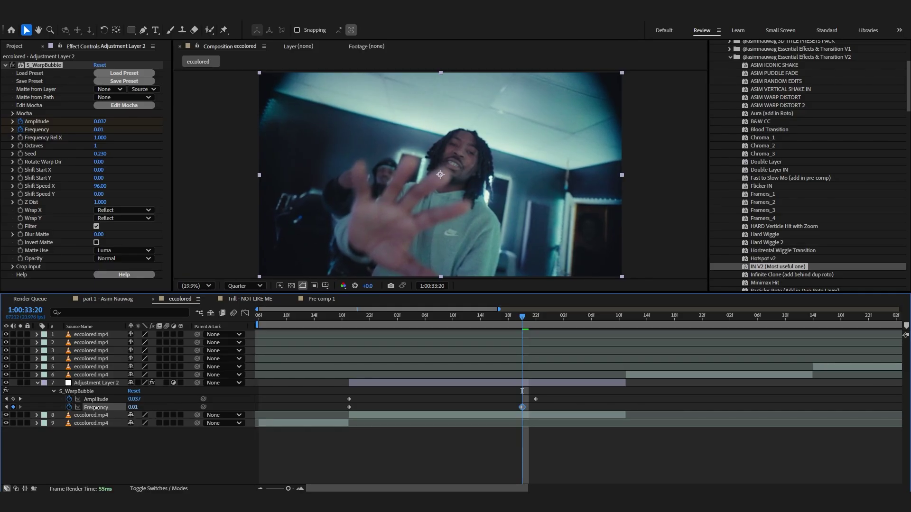
{"action": "left_click_drag", "start_coordinate": [96, 408], "coordinate": [96, 408]}
Step: Play back the warp with both Amplitude and Frequency animated, starting at 1:00:32:19 and again at 1:00:32:16
{"action": "left_click", "coordinate": [349, 318]}
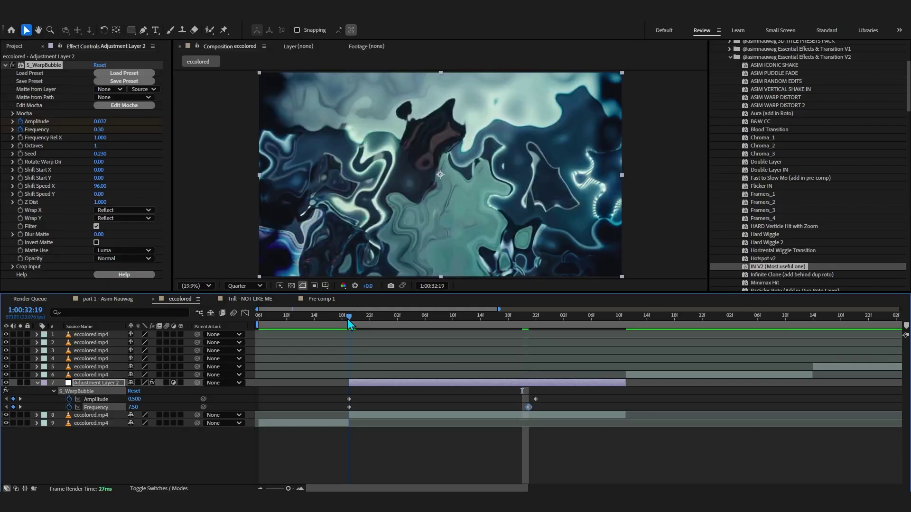
{"action": "key", "text": "space"}
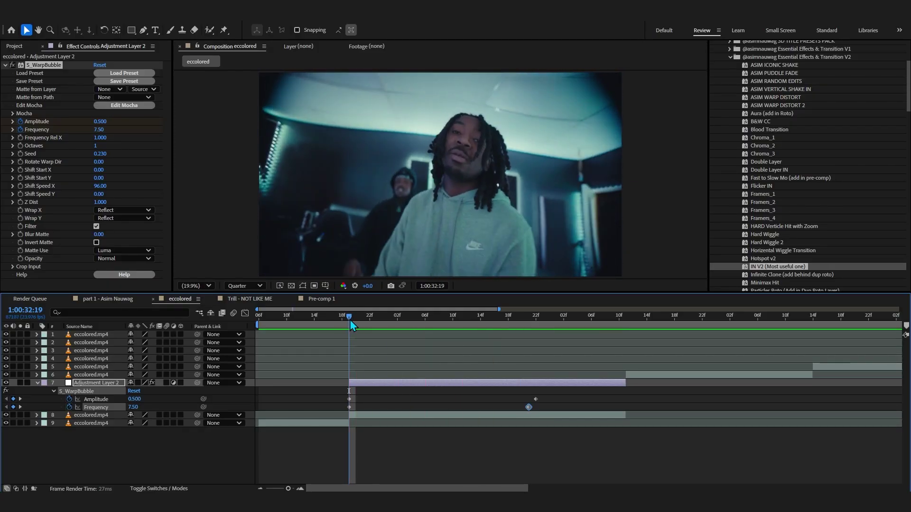
{"action": "left_click", "coordinate": [328, 317]}
{"action": "key", "text": "space"}
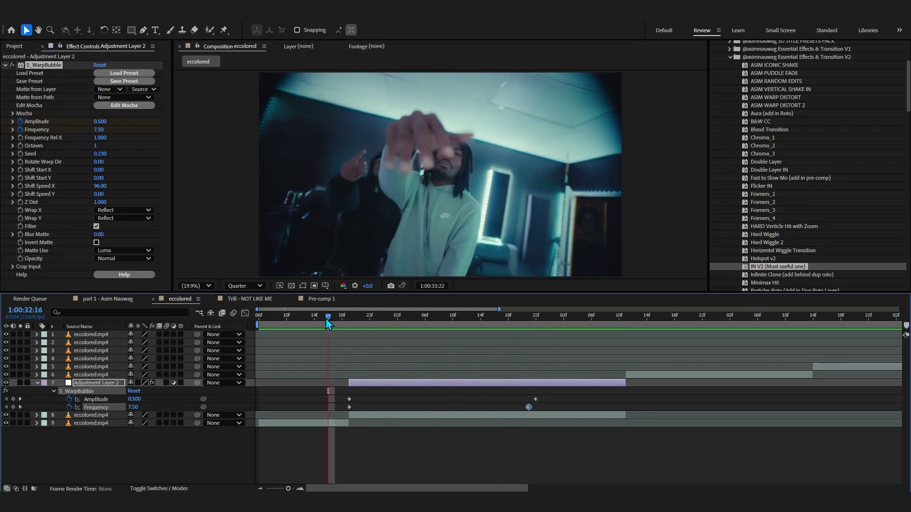
{"action": "key", "text": "space"}
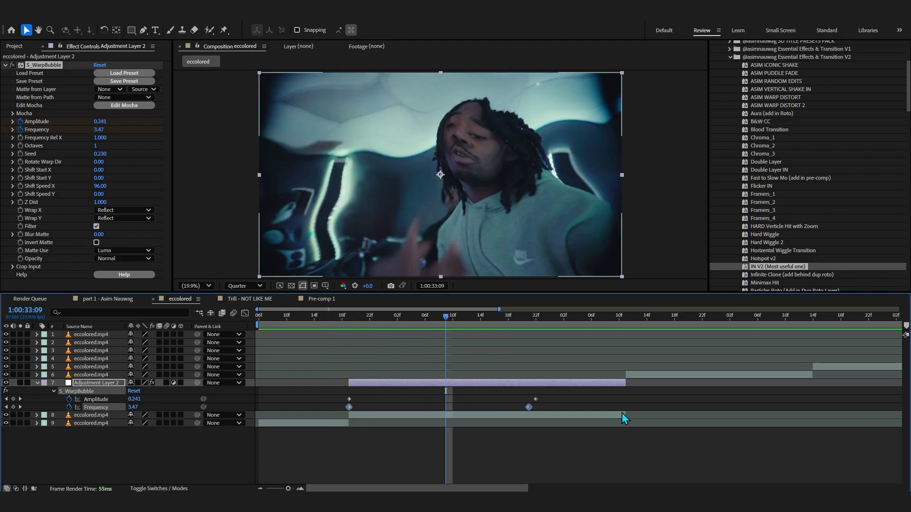
Step: Apply Easy Ease to both Frequency keyframes of S_WarpBubble on the adjustment layer
{"action": "left_click", "coordinate": [622, 414]}
{"action": "left_click_drag", "start_coordinate": [594, 397], "coordinate": [479, 422]}
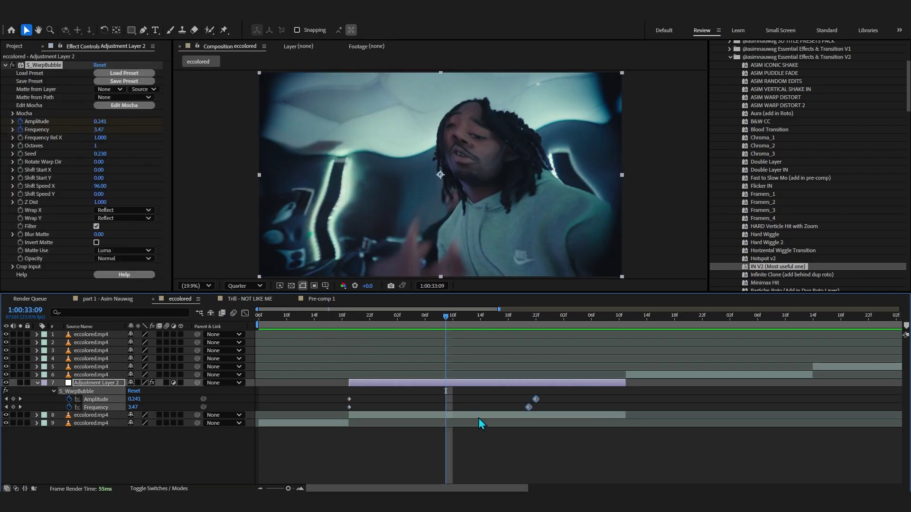
{"action": "left_click_drag", "start_coordinate": [328, 405], "coordinate": [537, 409]}
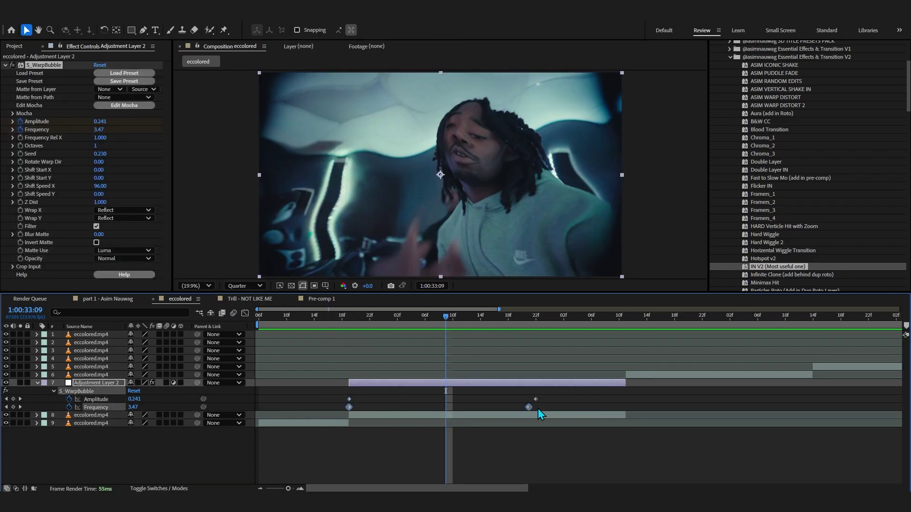
{"action": "key", "text": "F9"}
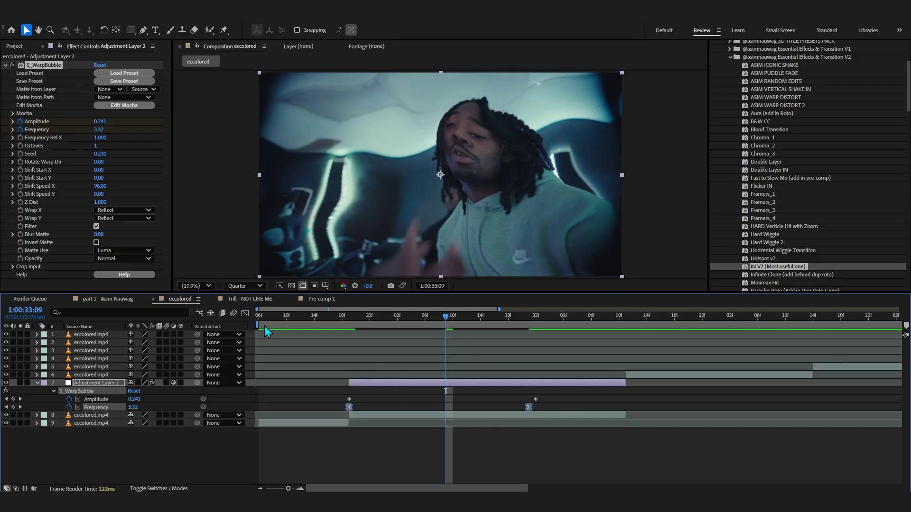
Step: Reshape the Frequency value curve so it falls steeply from the first keyframe and levels off gradually into the last
{"action": "left_click", "coordinate": [246, 313]}
{"action": "key", "text": "j"}
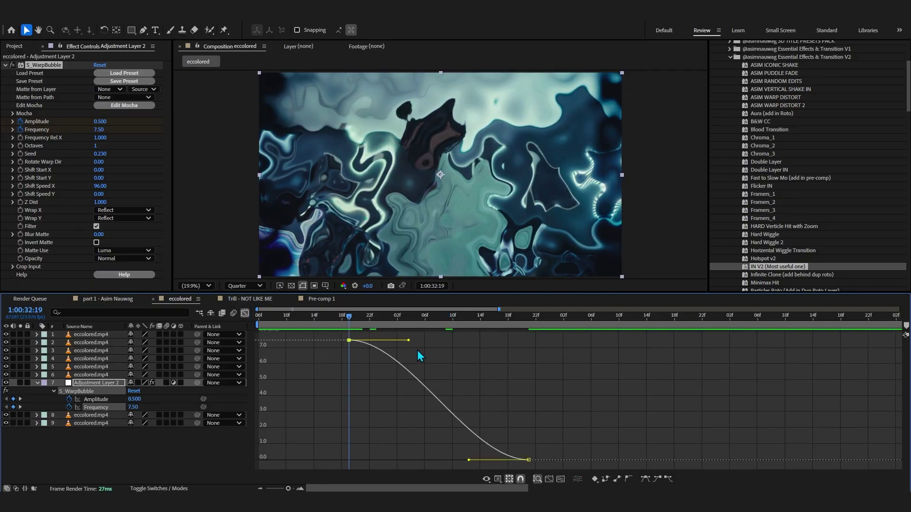
{"action": "left_click_drag", "start_coordinate": [408, 341], "coordinate": [309, 399]}
{"action": "left_click_drag", "start_coordinate": [469, 460], "coordinate": [394, 460]}
Step: Play back the warp with the eased Frequency several times, starting at 1:00:32:19, 1:00:32:18 and 1:00:32:17
{"action": "key", "text": "space"}
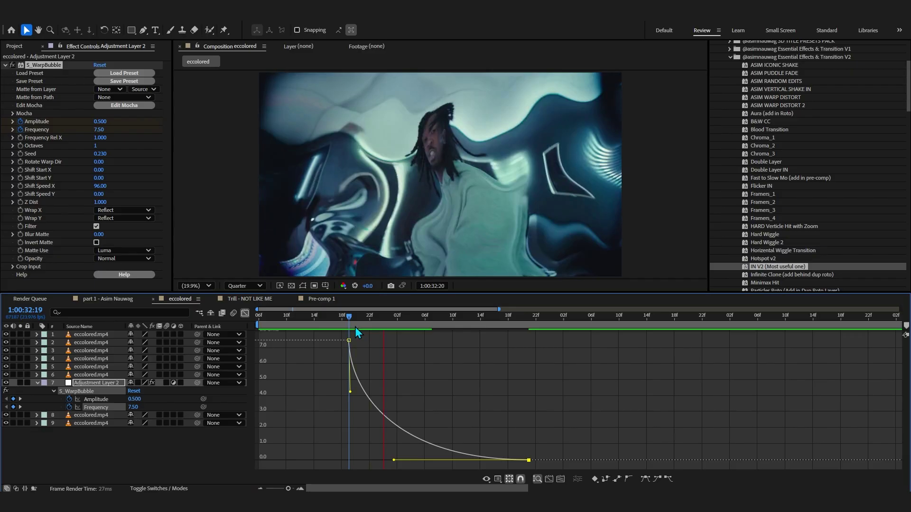
{"action": "key", "text": "Page_Up"}
{"action": "key", "text": "space"}
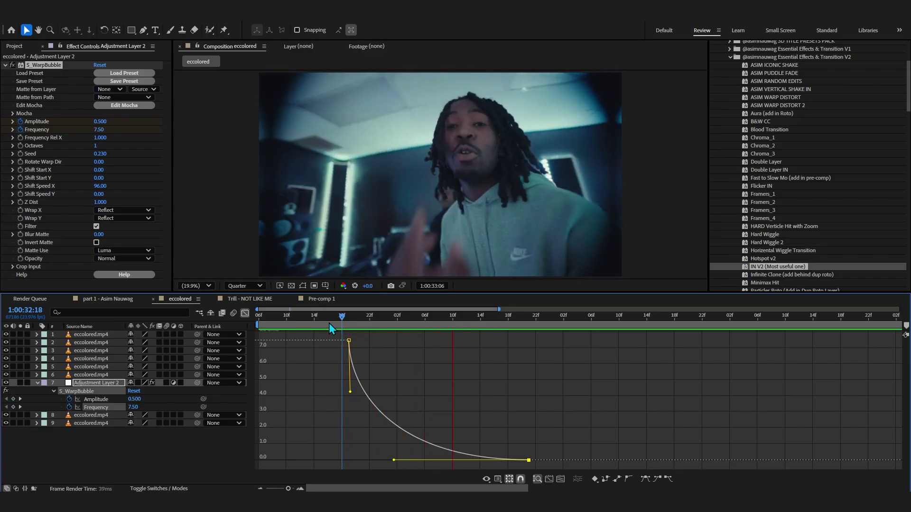
{"action": "left_click", "coordinate": [335, 319]}
{"action": "key", "text": "space"}
{"action": "key", "text": "space"}
{"action": "key", "text": "space"}
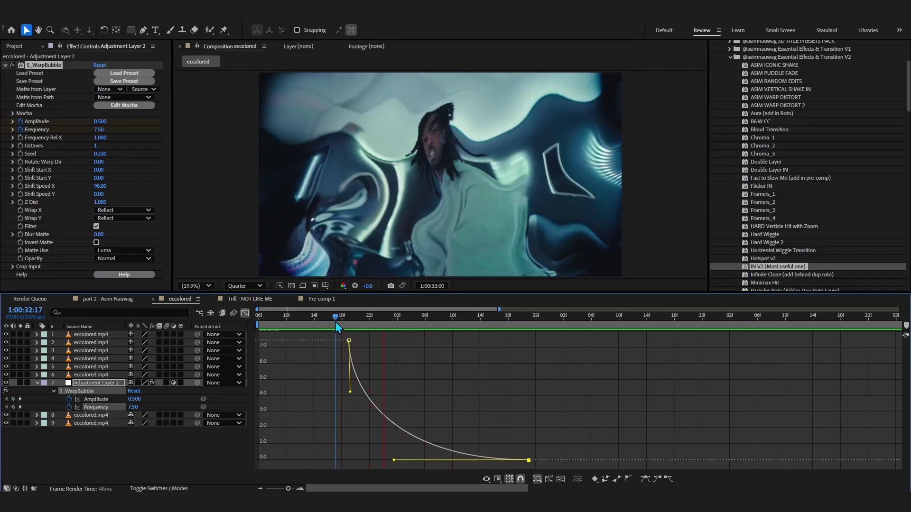
{"action": "left_click", "coordinate": [338, 322]}
{"action": "key", "text": "space"}
Step: Return to the layer-bar view and drive S_WarpBubble's Seed with the expression time*50
{"action": "left_click", "coordinate": [245, 313]}
{"action": "left_click", "coordinate": [353, 321]}
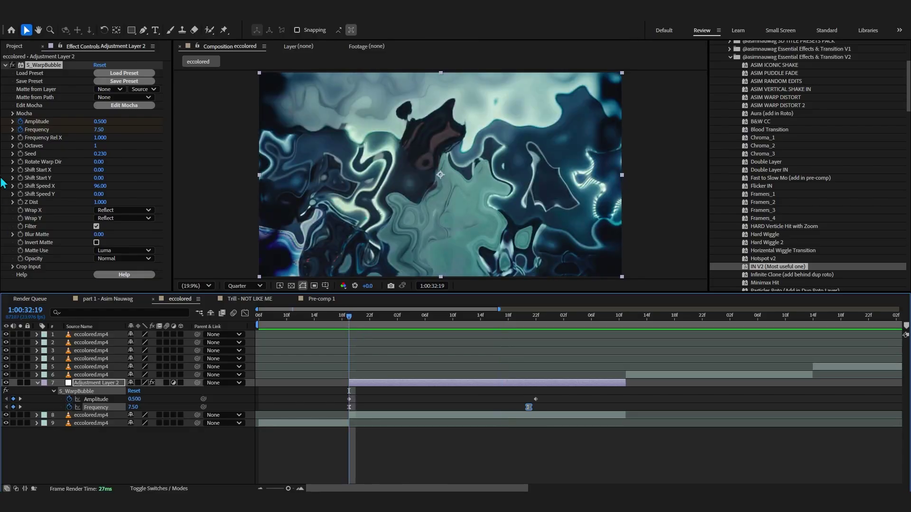
{"action": "left_click", "coordinate": [21, 154], "text": "alt"}
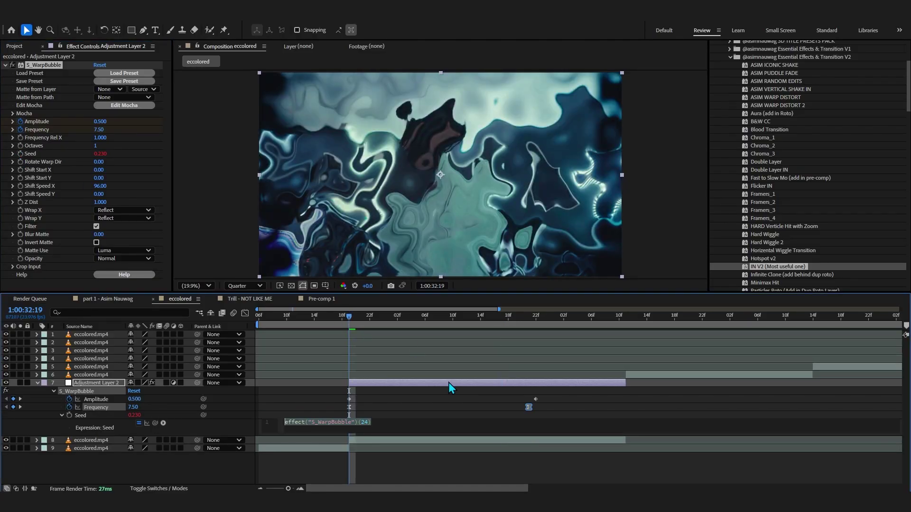
{"action": "type", "text": "time"}
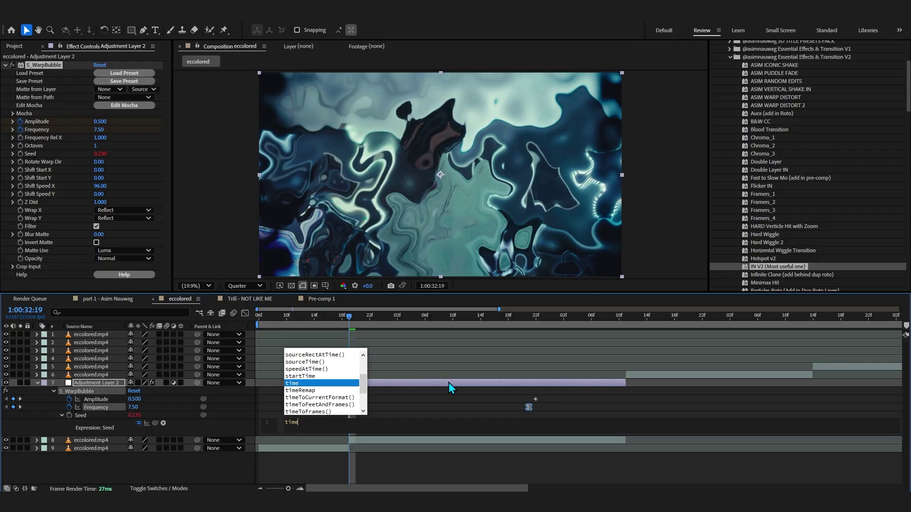
{"action": "type", "text": "*"}
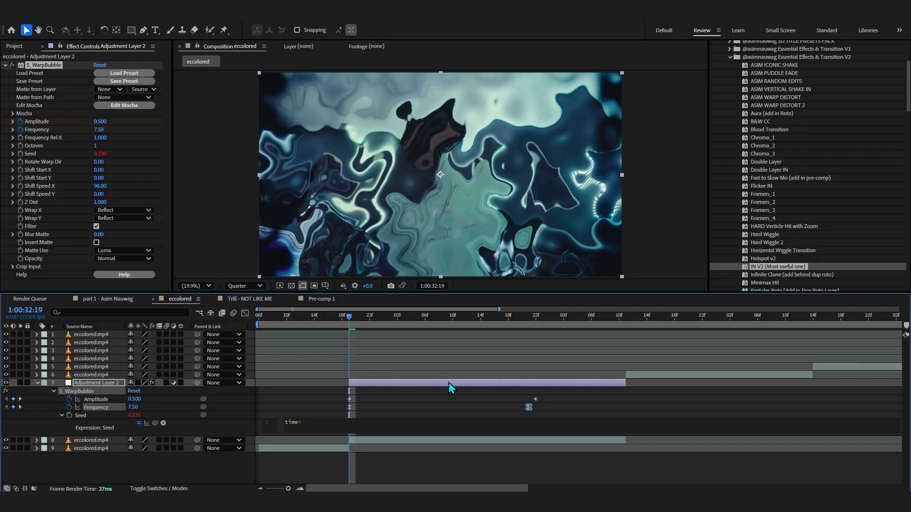
{"action": "left_click", "coordinate": [449, 382]}
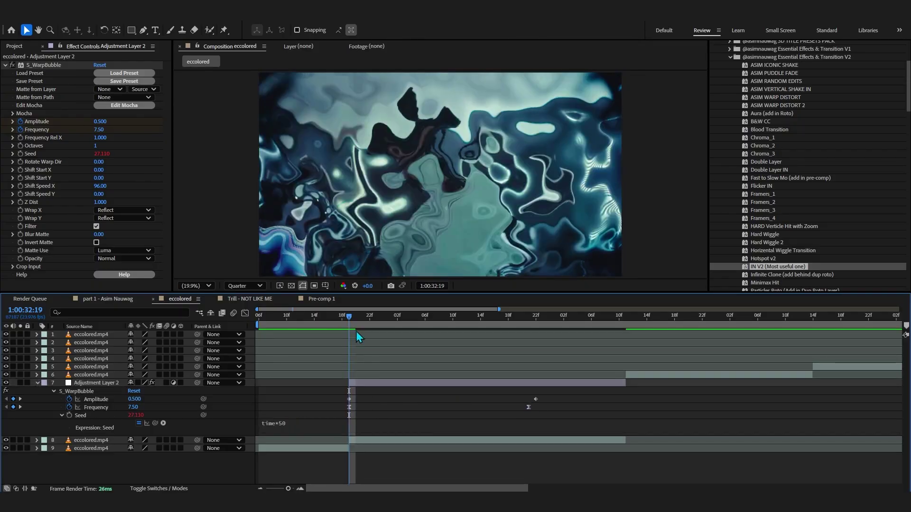
Step: Play back the transition from 1:00:32:15 to check the warp with its time-driven Seed
{"action": "key", "text": "space"}
{"action": "left_click", "coordinate": [321, 318]}
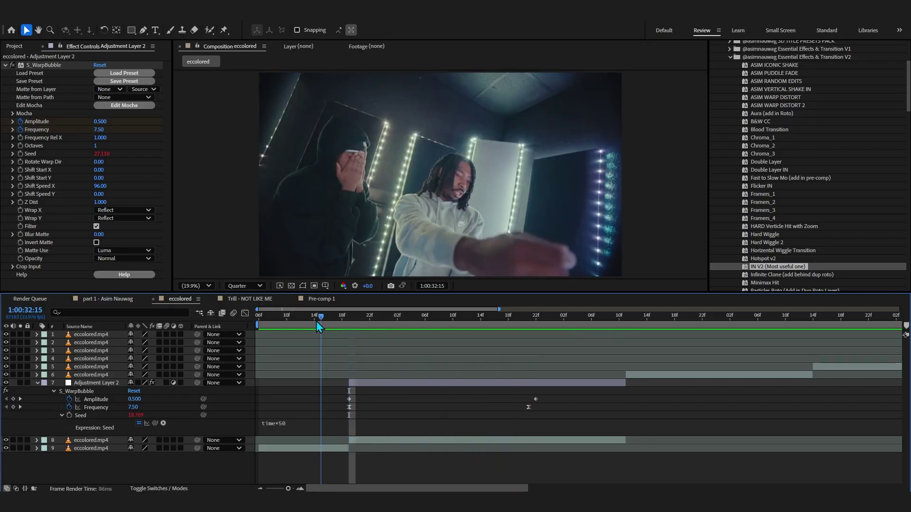
{"action": "key", "text": "space"}
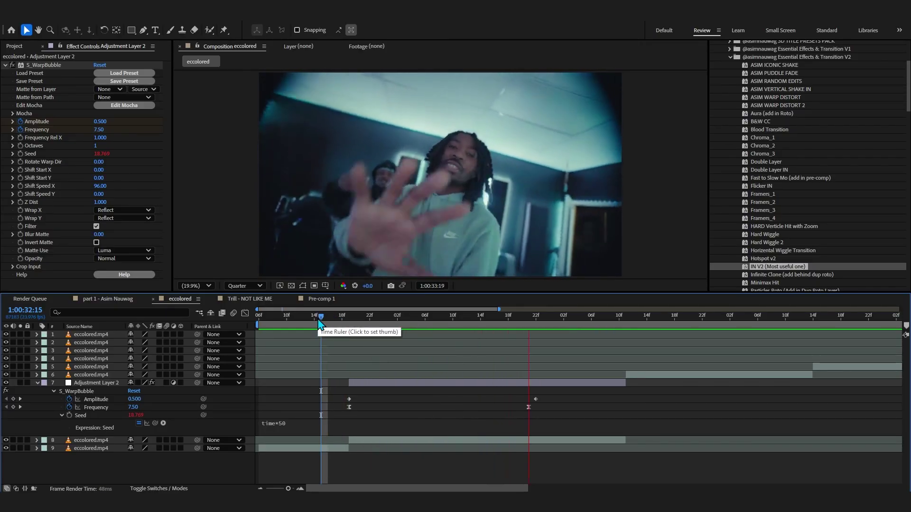
Step: Change the Seed expression to time*5 and play back the warp from 1:00:32:13 and again from 1:00:32:16
{"action": "left_click", "coordinate": [318, 320]}
{"action": "key", "text": "space"}
{"action": "left_click", "coordinate": [345, 321]}
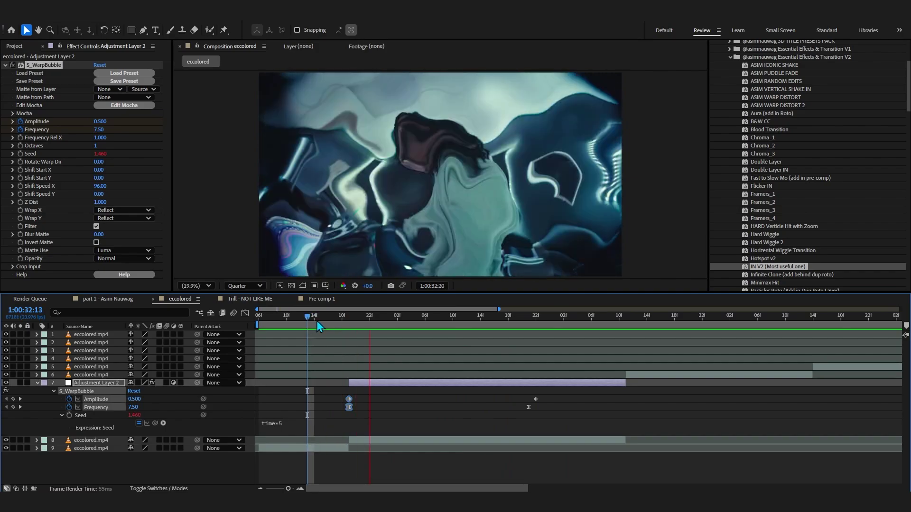
{"action": "key", "text": "space"}
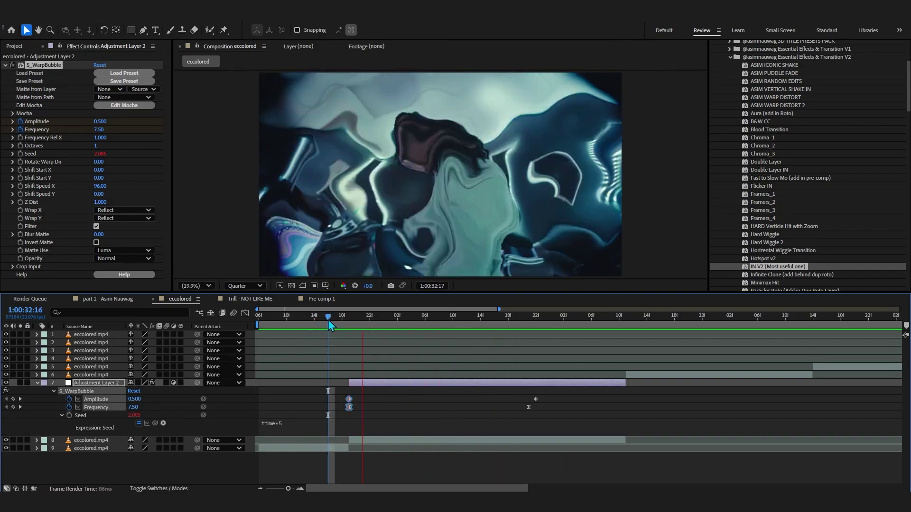
{"action": "key", "text": "space"}
Step: Apply Easy Ease to both Amplitude keyframes of S_WarpBubble
{"action": "left_click_drag", "start_coordinate": [571, 408], "coordinate": [438, 392]}
{"action": "left_click", "coordinate": [323, 397]}
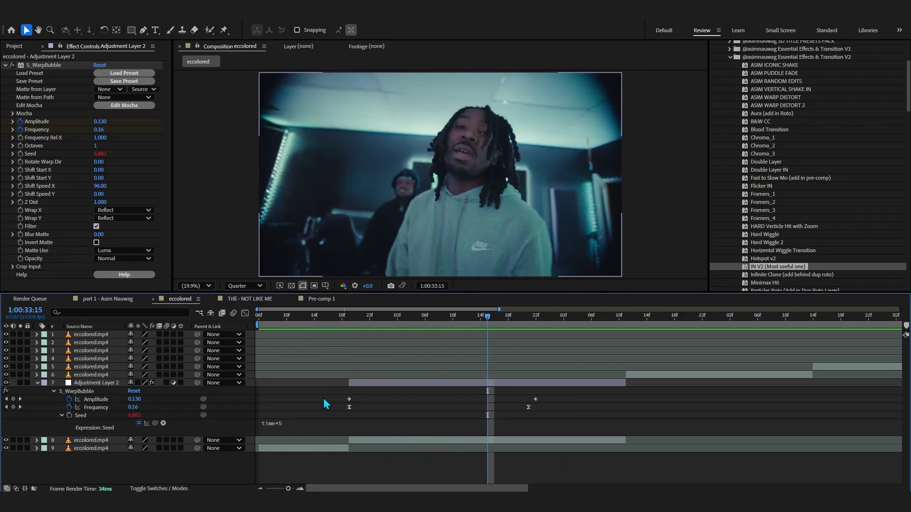
{"action": "left_click_drag", "start_coordinate": [323, 398], "coordinate": [361, 402]}
{"action": "left_click", "coordinate": [589, 394]}
{"action": "left_click_drag", "start_coordinate": [589, 394], "coordinate": [346, 401]}
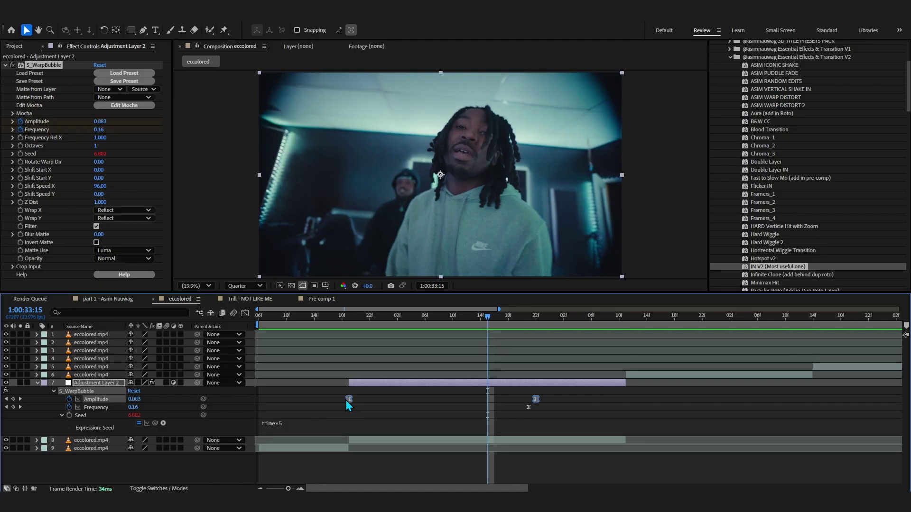
{"action": "key", "text": "F9"}
Step: Reshape the Amplitude value curve into a steep initial drop with a long, gradual ease into the last keyframe
{"action": "left_click", "coordinate": [245, 313]}
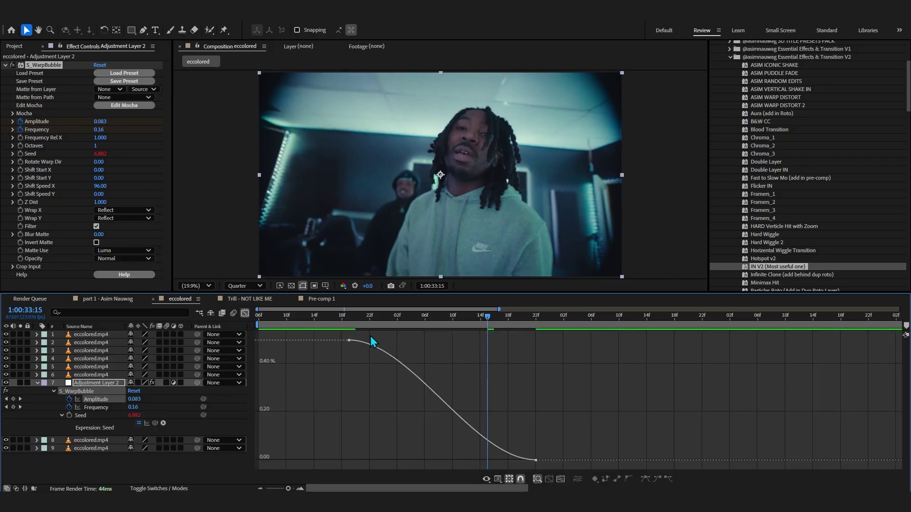
{"action": "left_click_drag", "start_coordinate": [371, 336], "coordinate": [245, 387]}
{"action": "left_click_drag", "start_coordinate": [411, 340], "coordinate": [351, 393]}
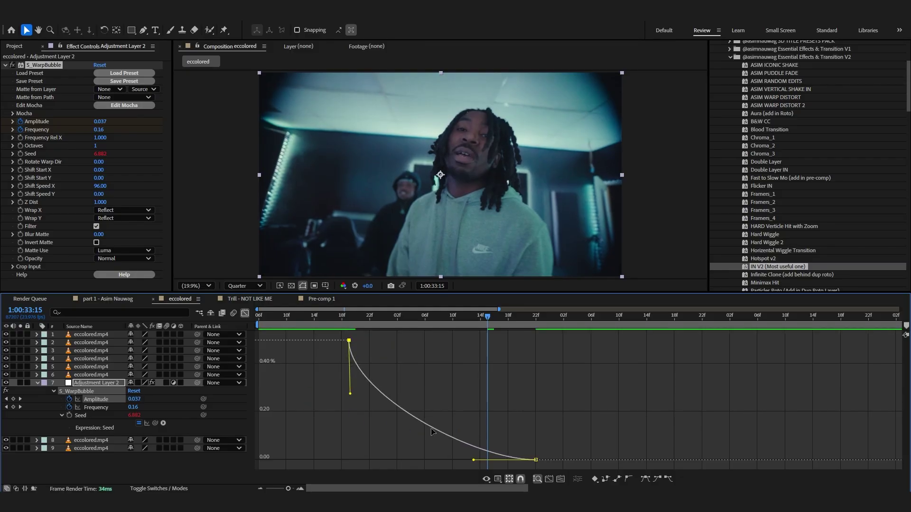
{"action": "left_click_drag", "start_coordinate": [474, 461], "coordinate": [424, 460]}
Step: Play back the warp with Amplitude and Frequency eased from 1:00:32:19 and close the graph view
{"action": "left_click", "coordinate": [350, 323]}
{"action": "key", "text": "space"}
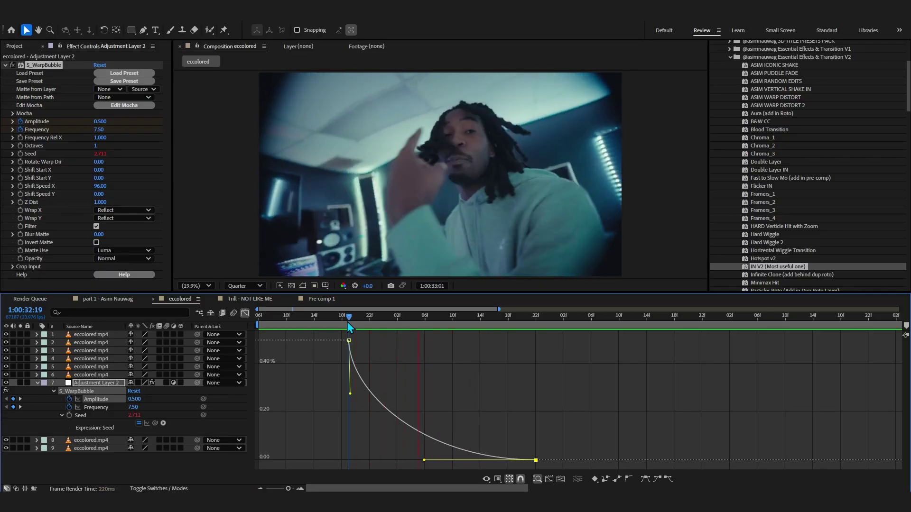
{"action": "left_click_drag", "start_coordinate": [347, 322], "coordinate": [259, 321]}
{"action": "left_click", "coordinate": [244, 313]}
{"action": "key", "text": "space"}
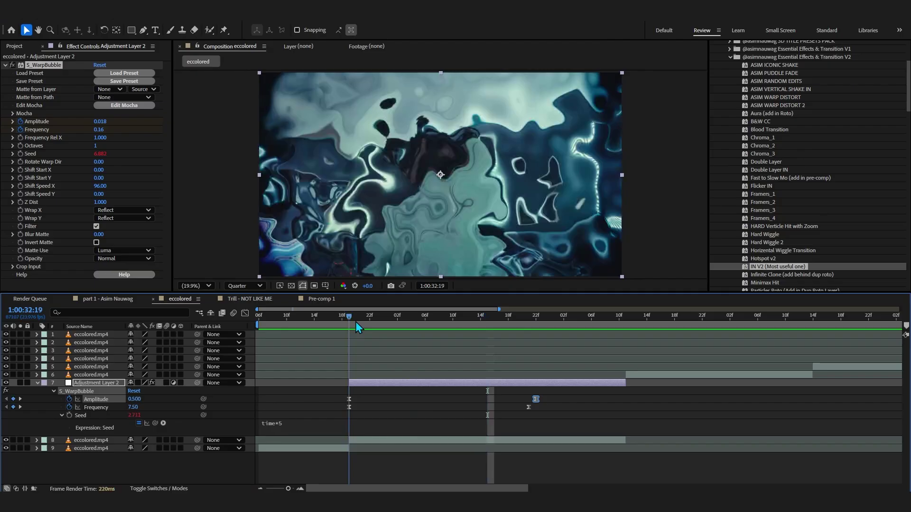
Step: Apply S_DistortChroma to the adjustment layer and set its Blur Lens to 856
{"action": "key", "text": "ctrl+space"}
{"action": "type", "text": "ex"}
{"action": "left_click", "coordinate": [362, 100]}
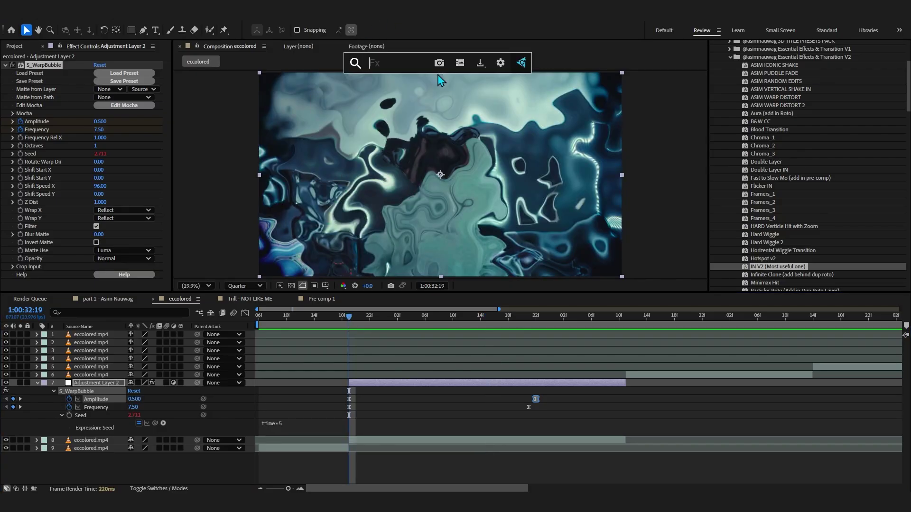
{"action": "type", "text": "dist"}
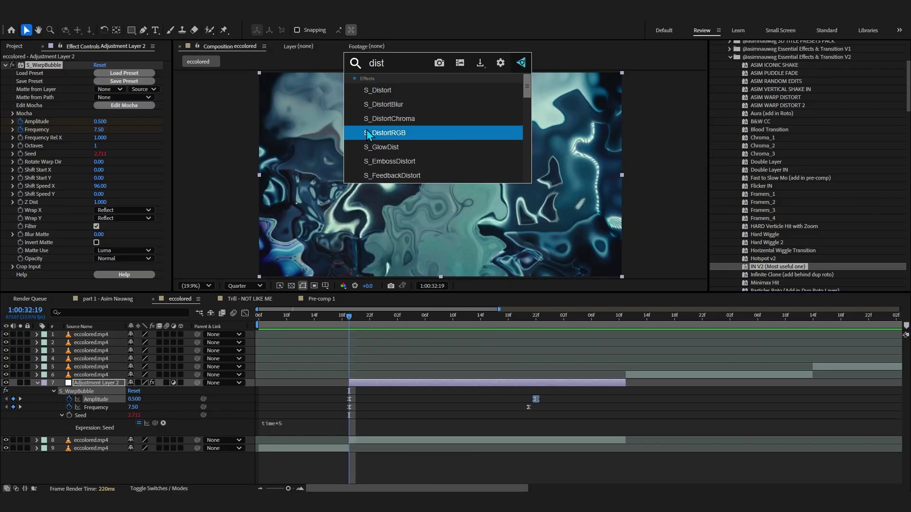
{"action": "left_click", "coordinate": [374, 119]}
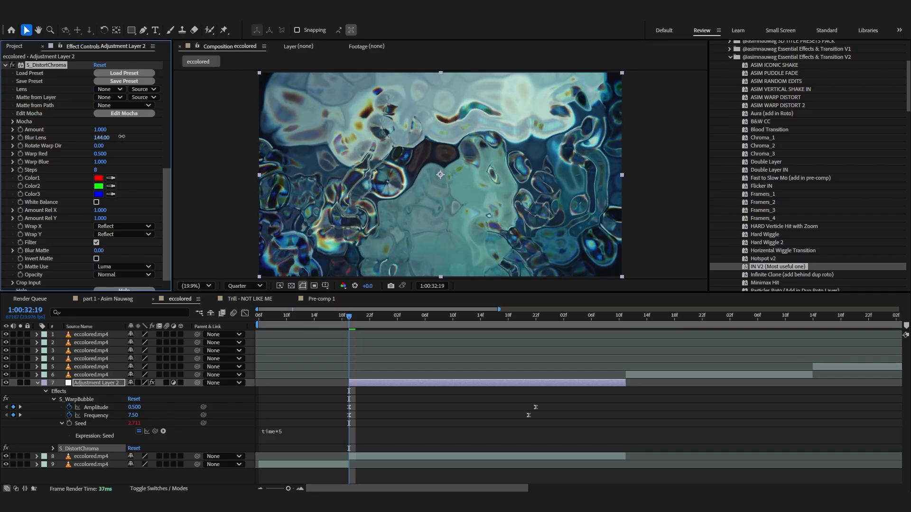
{"action": "left_click_drag", "start_coordinate": [122, 136], "coordinate": [437, 122]}
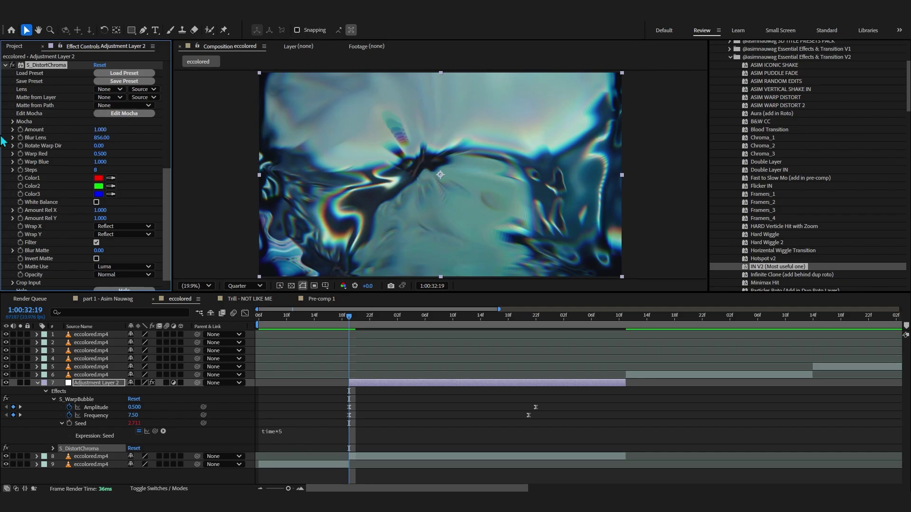
Step: Keyframe S_DistortChroma's Amount at 1.5 at 1:00:32:19 and at 0 at 1:00:33:21
{"action": "left_click_drag", "start_coordinate": [113, 130], "coordinate": [133, 130]}
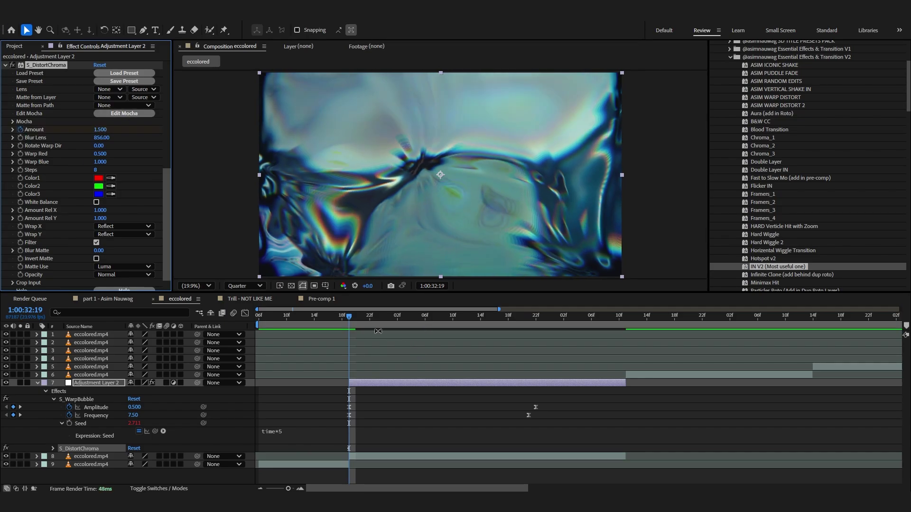
{"action": "left_click_drag", "start_coordinate": [378, 331], "coordinate": [532, 351]}
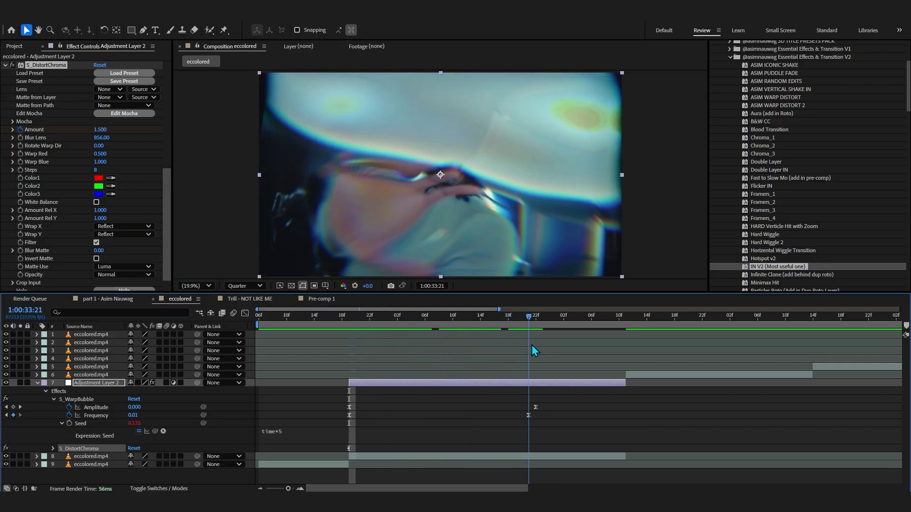
{"action": "left_click", "coordinate": [98, 130]}
{"action": "type", "text": "0"}
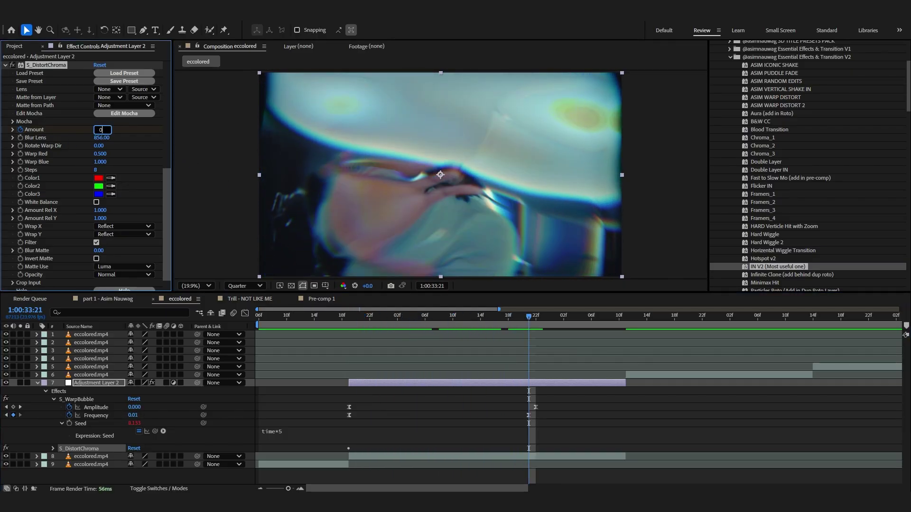
{"action": "key", "text": "Return"}
Step: Easy-ease the S_DistortChroma Amount keyframes, shape the curve to drop steeply and level off, and preview from 1:00:32:19
{"action": "key", "text": "u"}
{"action": "left_click_drag", "start_coordinate": [561, 454], "coordinate": [309, 465]}
{"action": "key", "text": "F9"}
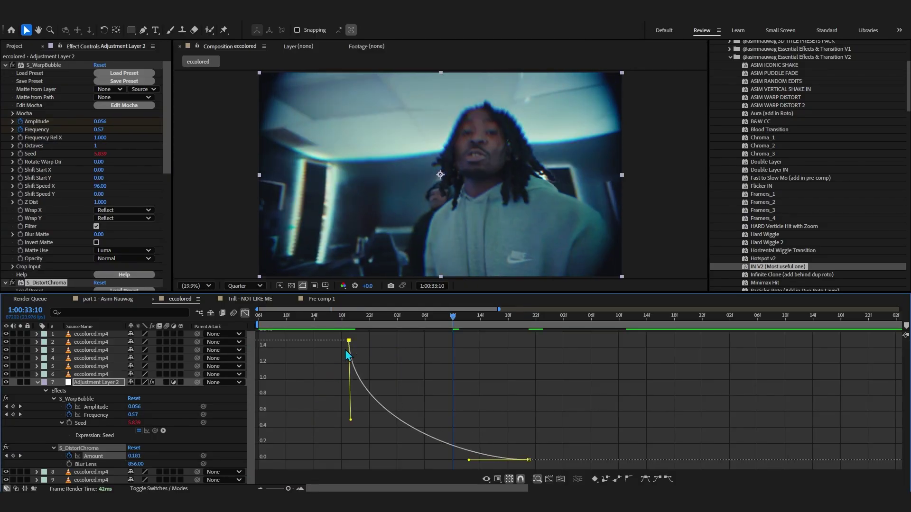
{"action": "left_click", "coordinate": [350, 317]}
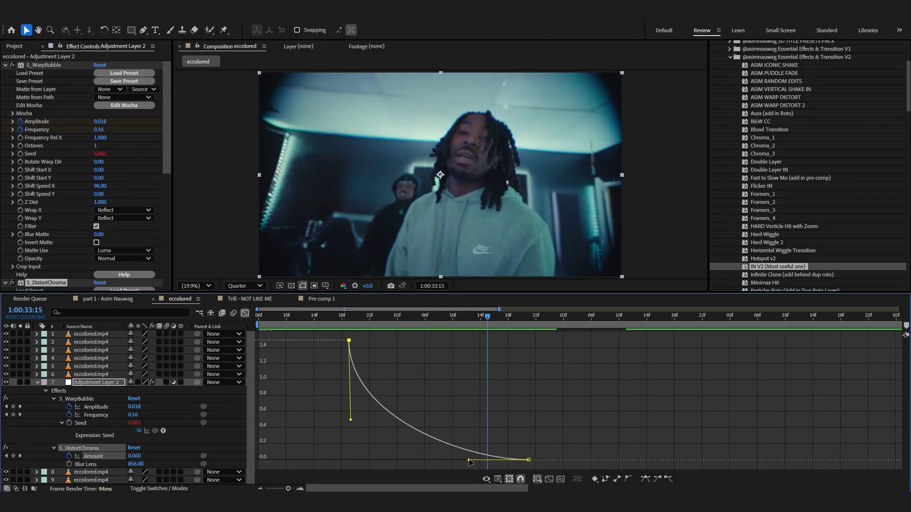
{"action": "left_click_drag", "start_coordinate": [469, 460], "coordinate": [420, 463]}
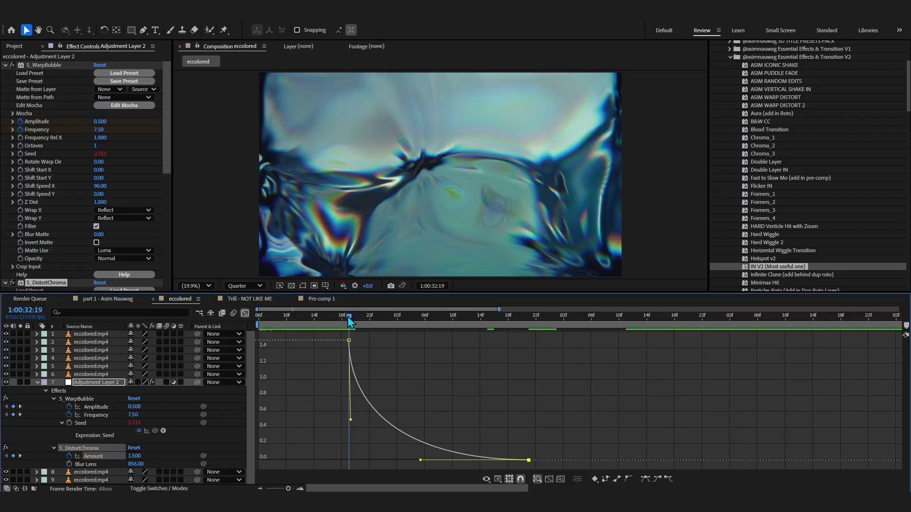
{"action": "key", "text": "space"}
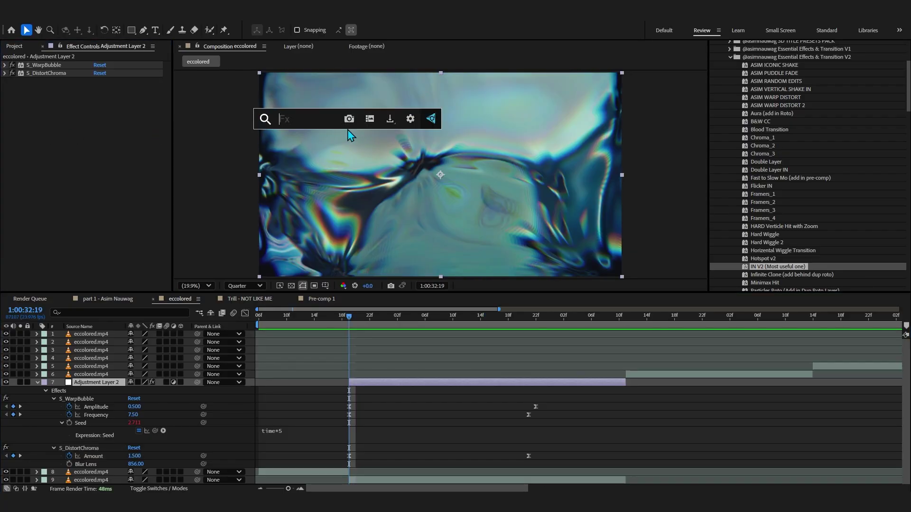
Step: Add the Exposure effect between S_WarpBubble and S_DistortChroma and raise its Exposure to 2.36
{"action": "type", "text": "exp"}
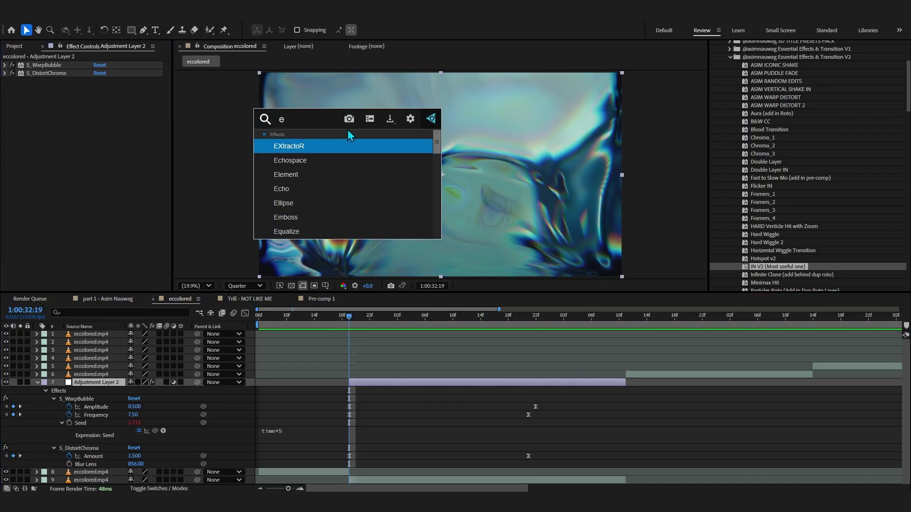
{"action": "left_click", "coordinate": [320, 142]}
{"action": "left_click_drag", "start_coordinate": [39, 86], "coordinate": [38, 72]}
{"action": "left_click_drag", "start_coordinate": [99, 98], "coordinate": [212, 106]}
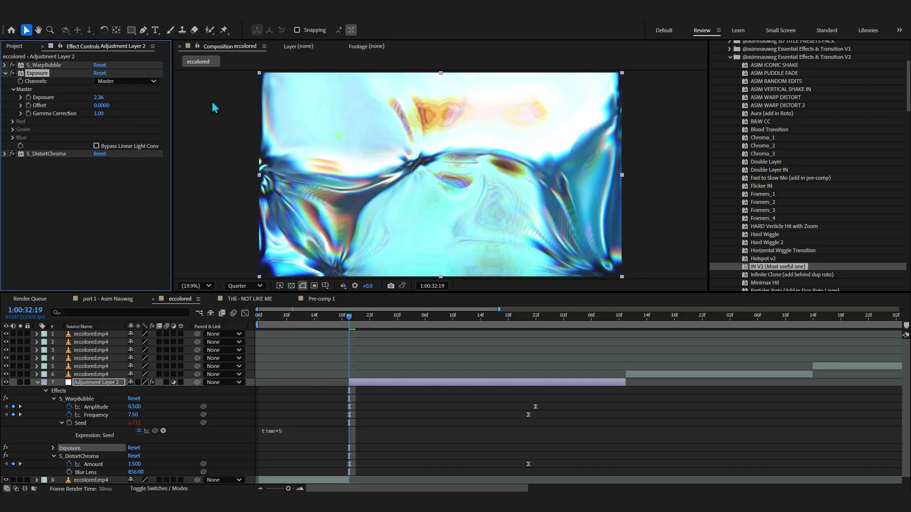
Step: Keyframe Exposure at 2.36 at 1:00:32:19 and at 0 at 1:00:33:02, and preview from 1:00:32:12
{"action": "key", "text": "space"}
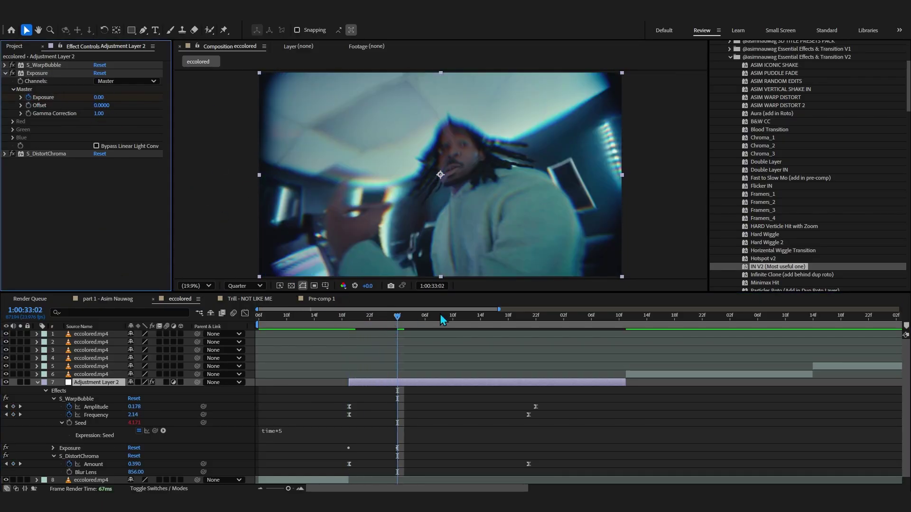
{"action": "left_click", "coordinate": [301, 322]}
{"action": "key", "text": "space"}
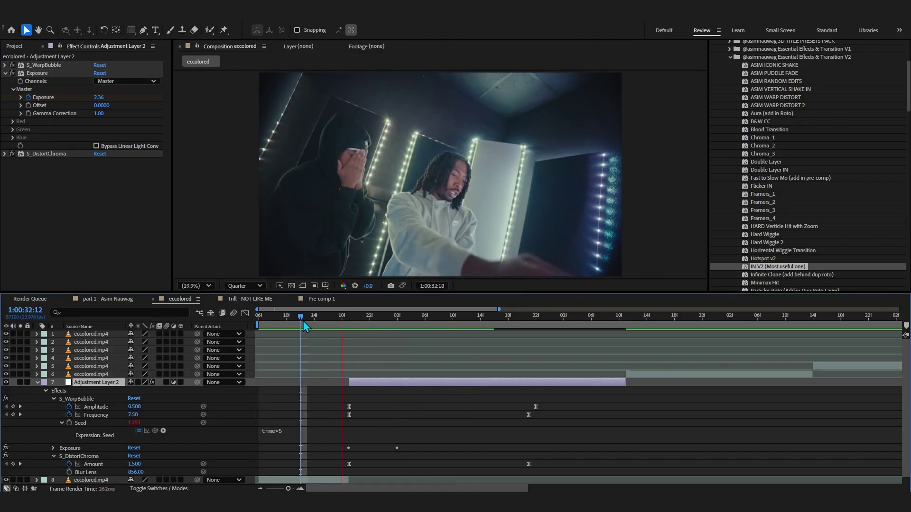
Step: Add Optics Compensation to the adjustment layer with Reverse Lens Distortion on and Field Of View keyframed at 130.4 at 1:00:32:19
{"action": "key", "text": "ctrl+space"}
{"action": "type", "text": "opt"}
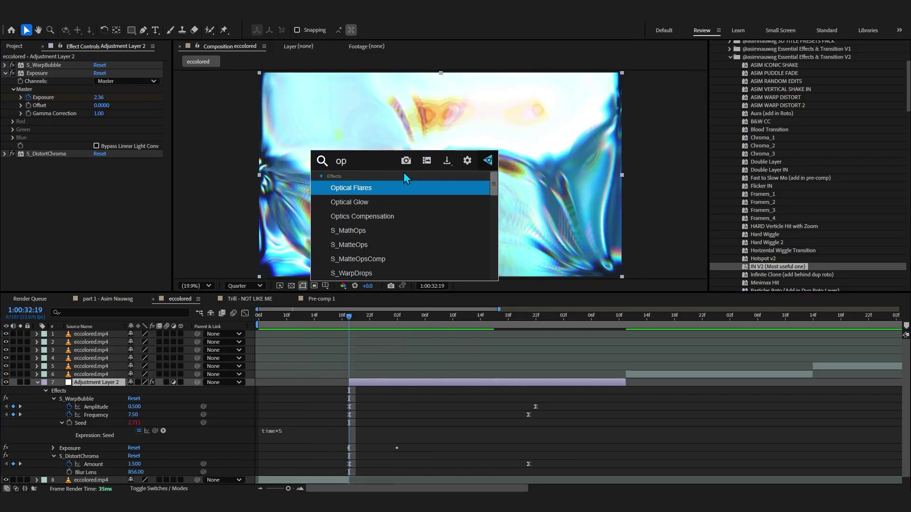
{"action": "left_click", "coordinate": [369, 216]}
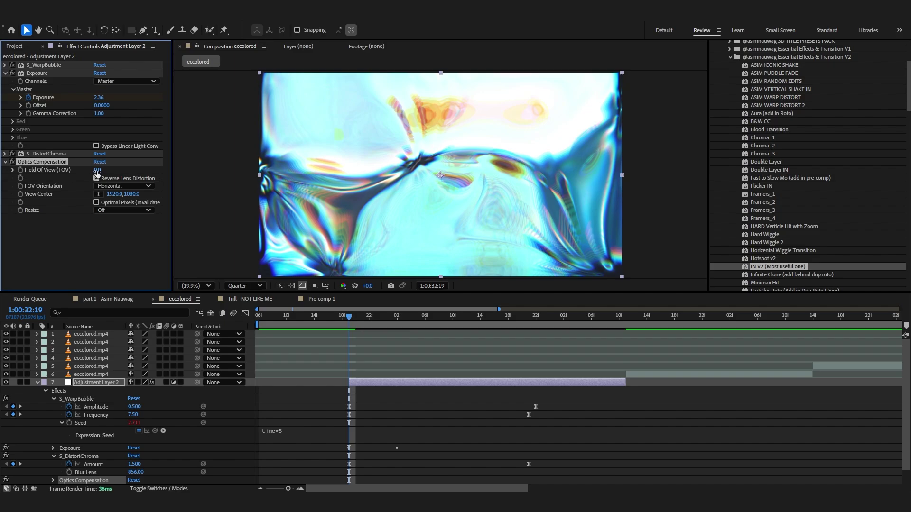
{"action": "left_click_drag", "start_coordinate": [162, 169], "coordinate": [204, 170]}
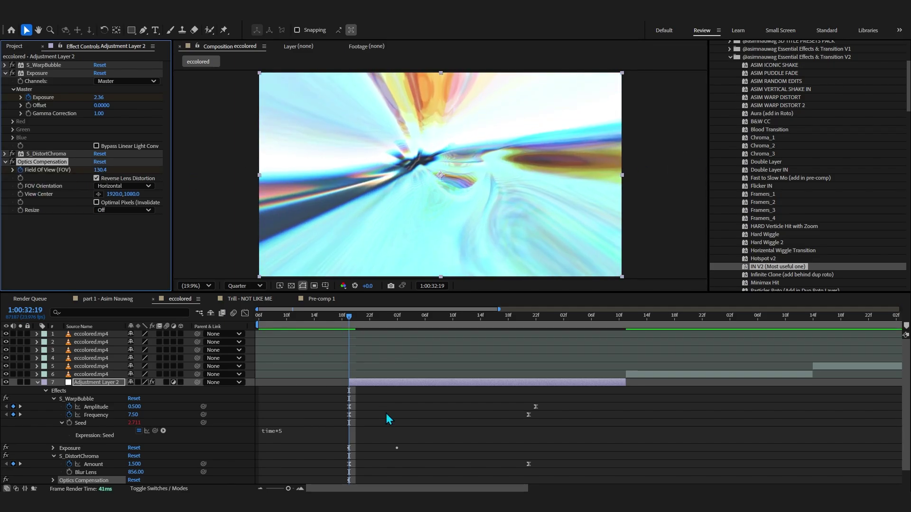
Step: Keyframe the Optics Compensation Field Of View at 0 at 1:00:33:23 and easy-ease both of its keyframes
{"action": "key", "text": "u"}
{"action": "key", "text": "u"}
{"action": "key", "text": "space"}
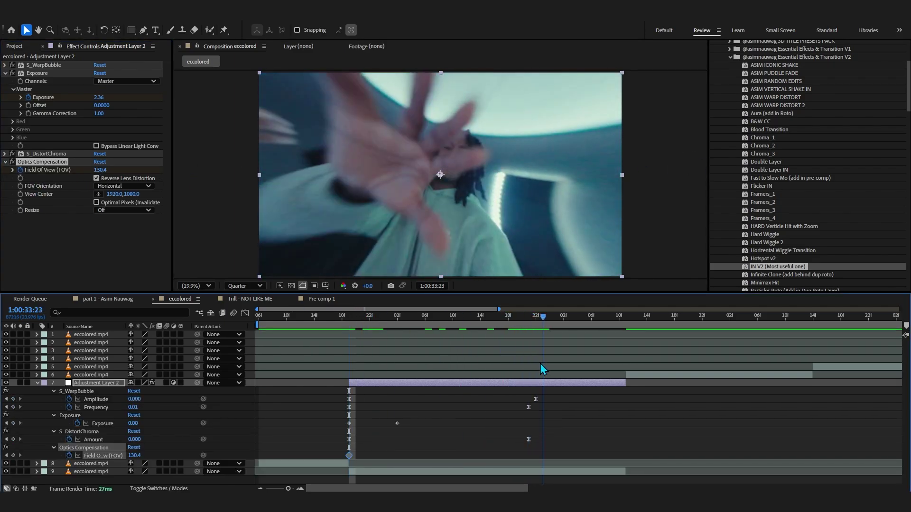
{"action": "left_click", "coordinate": [99, 171]}
{"action": "type", "text": "0"}
{"action": "left_click", "coordinate": [93, 277]}
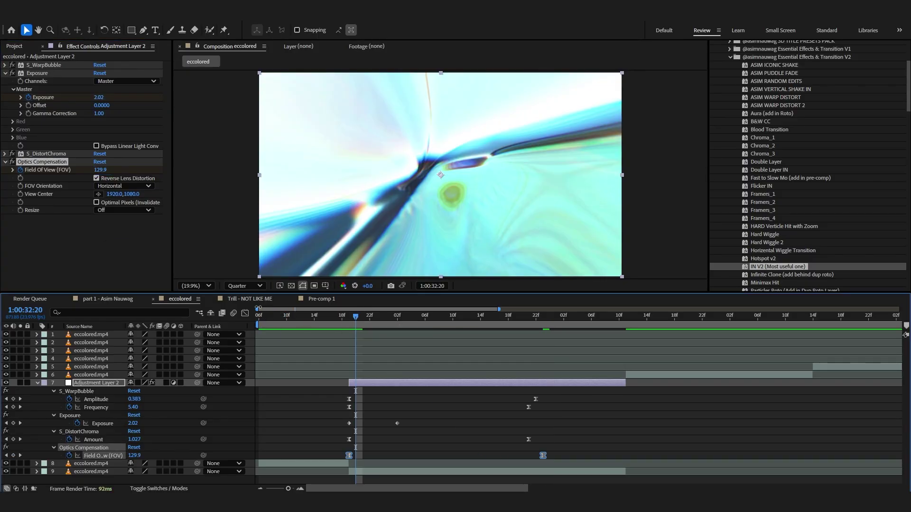
Step: Shape the Field Of View curve to drop steeply and level off, and preview from 1:00:32:16
{"action": "left_click", "coordinate": [245, 313]}
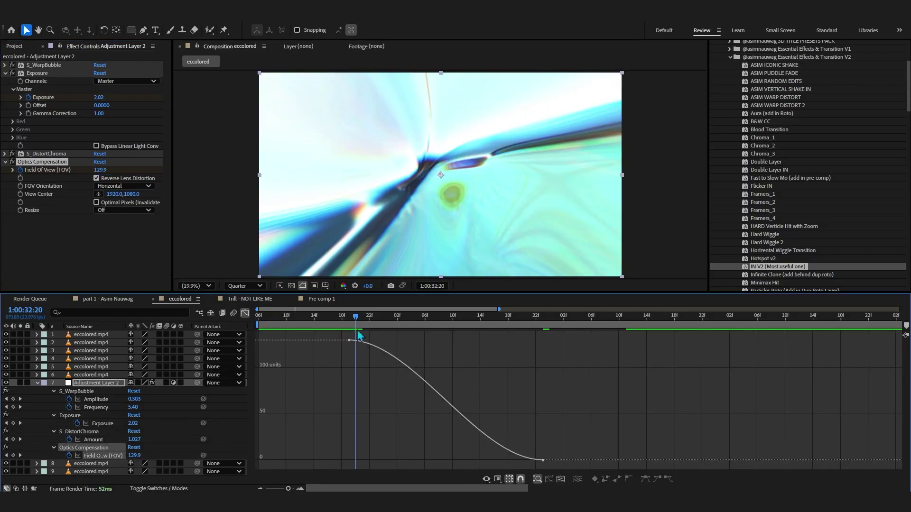
{"action": "left_click_drag", "start_coordinate": [414, 342], "coordinate": [265, 430]}
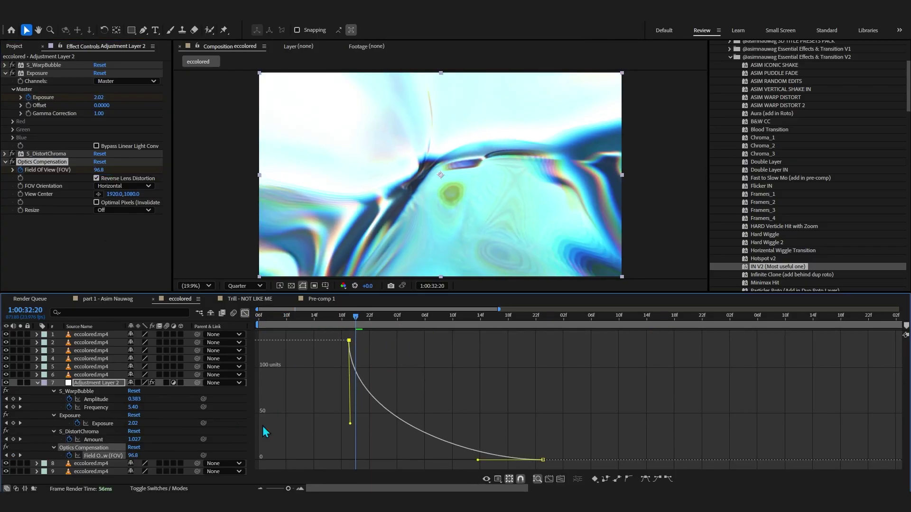
{"action": "left_click", "coordinate": [331, 321]}
{"action": "key", "text": "space"}
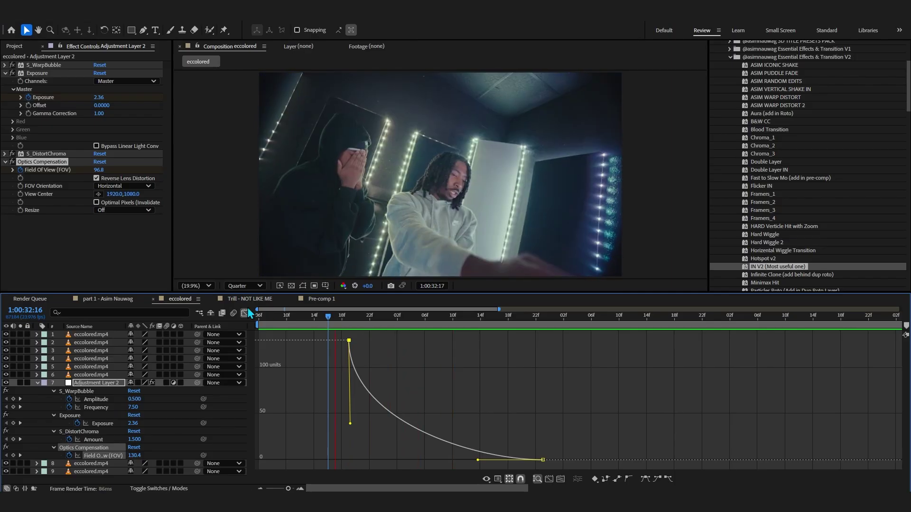
{"action": "left_click", "coordinate": [245, 313]}
{"action": "key", "text": "space"}
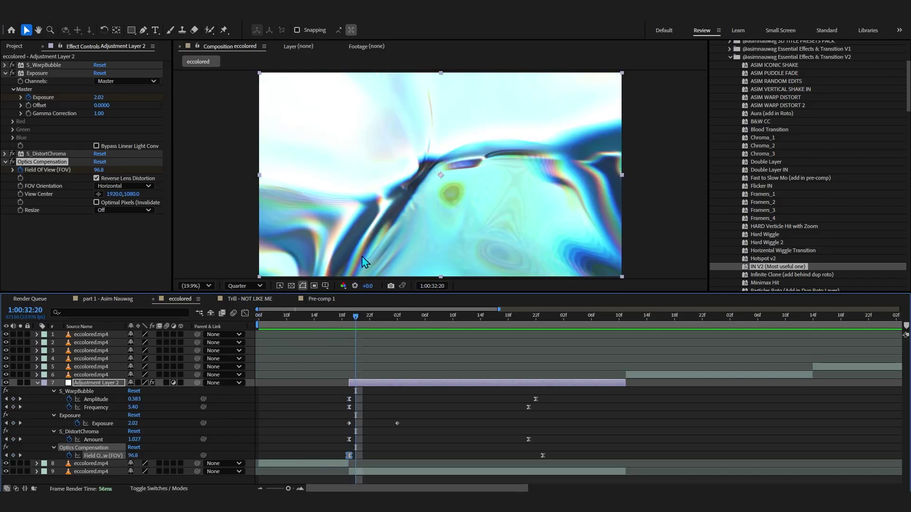
Step: Add S_Flicker to the adjustment layer with its default settings and preview the whole transition
{"action": "key", "text": "ctrl+space"}
{"action": "type", "text": "fli"}
{"action": "key", "text": "Return"}
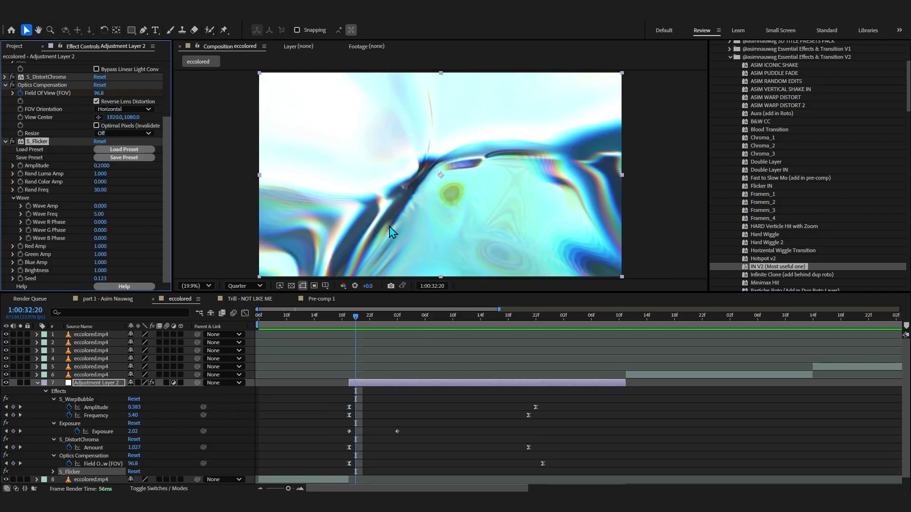
{"action": "left_click_drag", "start_coordinate": [359, 321], "coordinate": [151, 325]}
{"action": "key", "text": "space"}
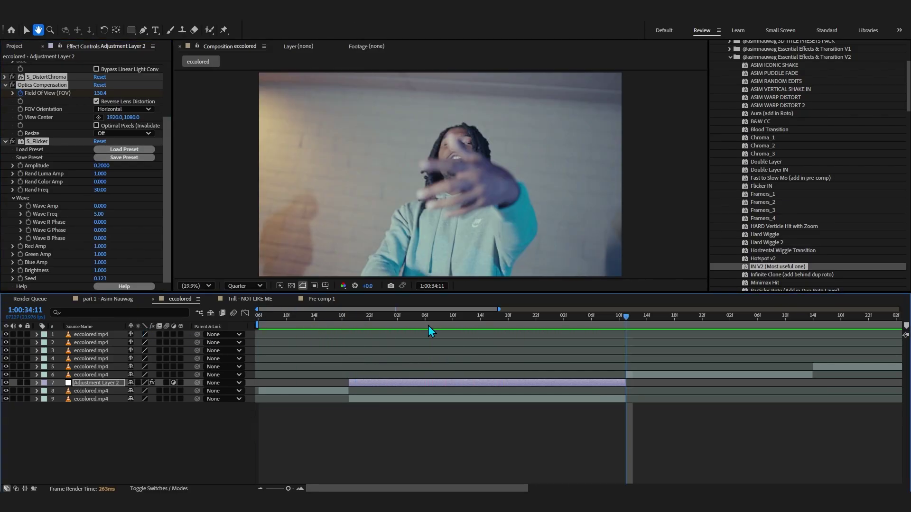
Step: Duplicate the adjustment layer, place the copy above the following clip starting at that clip's cut, and preview the transition
{"action": "left_click_drag", "start_coordinate": [429, 326], "coordinate": [613, 382]}
{"action": "left_click", "coordinate": [597, 385]}
{"action": "key", "text": "ctrl+d"}
{"action": "key", "text": "minus"}
{"action": "key", "text": "minus"}
{"action": "key", "text": "space"}
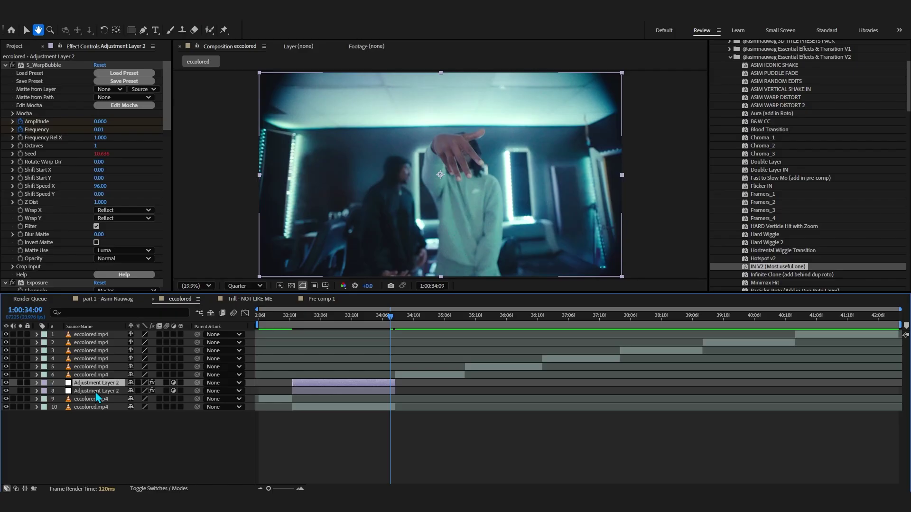
{"action": "left_click_drag", "start_coordinate": [95, 392], "coordinate": [102, 373]}
{"action": "key", "text": "bracketleft"}
{"action": "left_click_drag", "start_coordinate": [389, 320], "coordinate": [372, 328]}
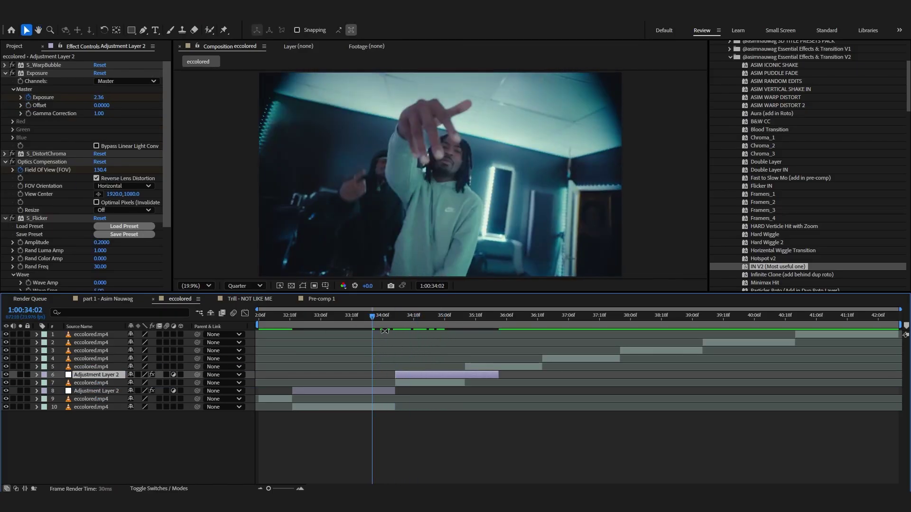
{"action": "key", "text": "space"}
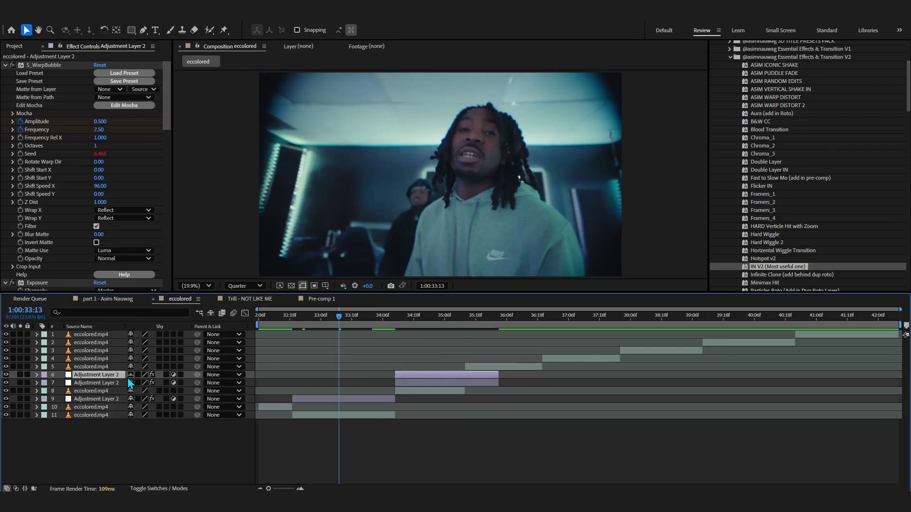
Step: Place another copy of the adjustment layer above the next clip, start it at that clip's cut, and preview the sequence
{"action": "left_click_drag", "start_coordinate": [128, 378], "coordinate": [115, 365]}
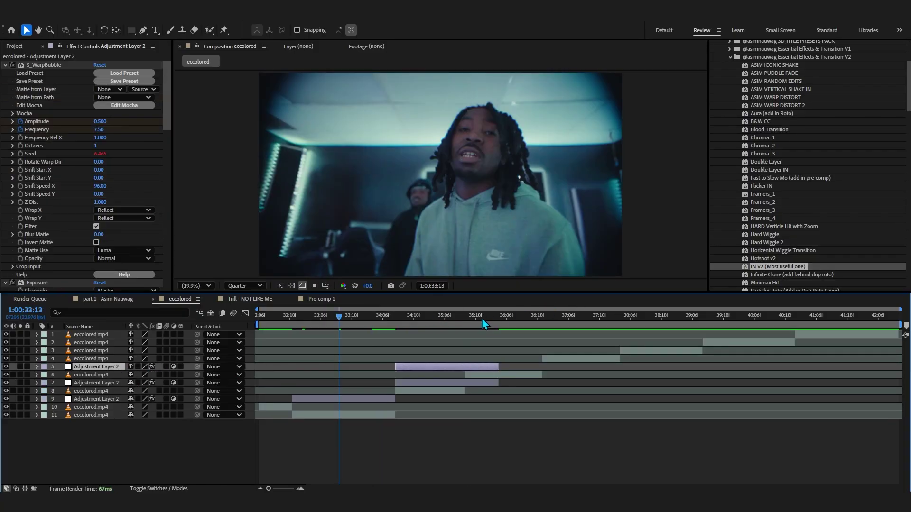
{"action": "left_click_drag", "start_coordinate": [437, 319], "coordinate": [463, 320]}
{"action": "key", "text": "["}
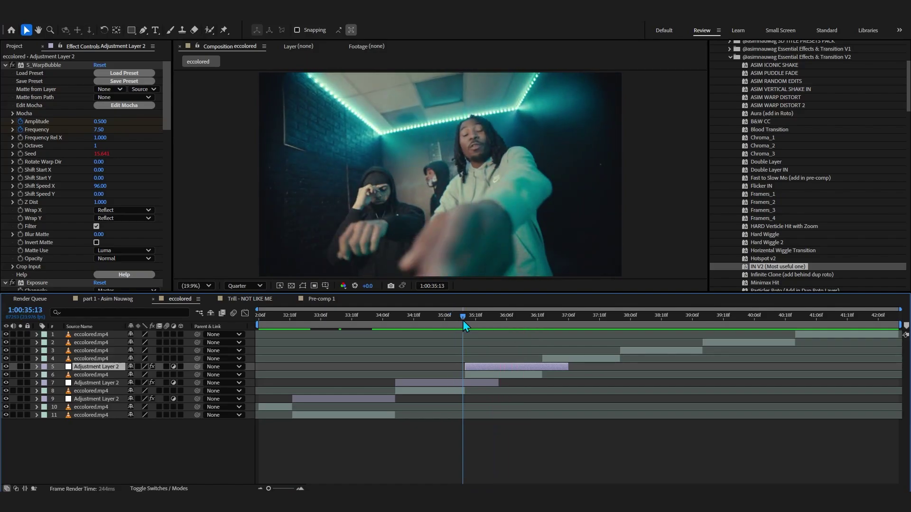
{"action": "key", "text": "space"}
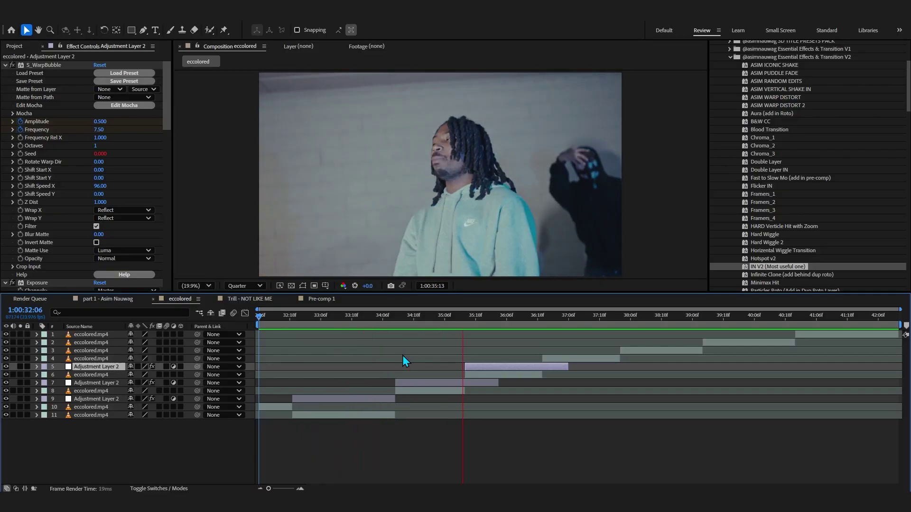
Step: Create a new adjustment layer starting at 1:00:36:20 and trim it to the length of the clip beneath it
{"action": "left_click", "coordinate": [452, 322]}
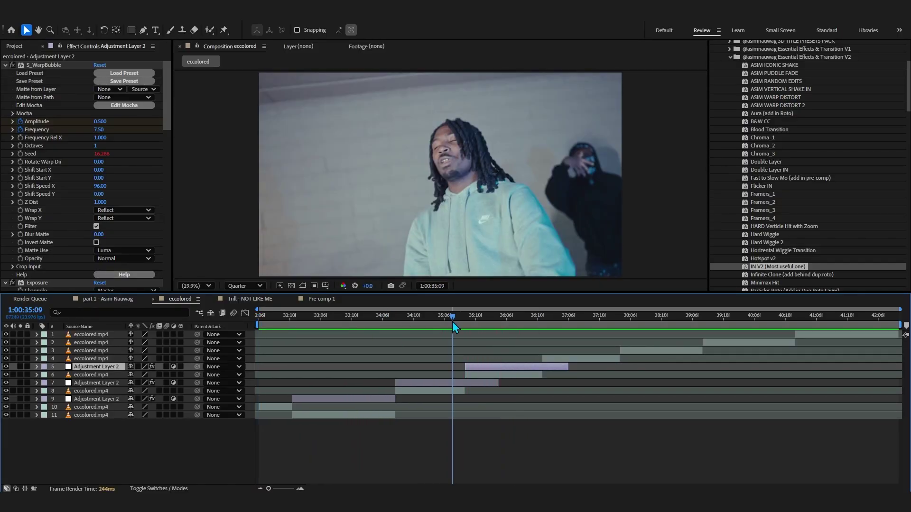
{"action": "left_click_drag", "start_coordinate": [452, 322], "coordinate": [552, 376]}
{"action": "key", "text": "u"}
{"action": "scroll", "coordinate": [473, 345], "scroll_direction": "up", "scroll_amount": 2}
{"action": "scroll", "coordinate": [587, 391], "scroll_direction": "down", "scroll_amount": 2}
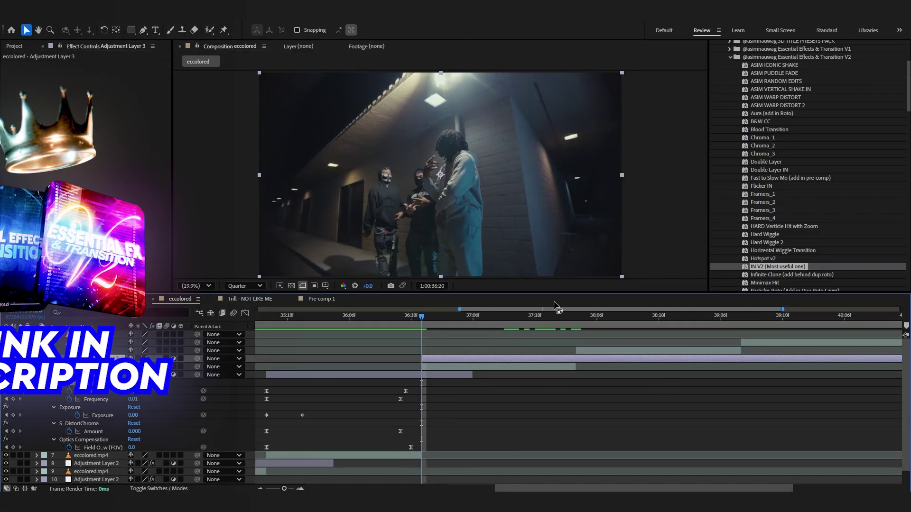
{"action": "mouse_move", "coordinate": [428, 325]}
{"action": "left_mouse_down"}
{"action": "mouse_move", "coordinate": [572, 322]}
{"action": "mouse_move", "coordinate": [426, 328]}
{"action": "left_mouse_up"}
Step: Examine the presets in the Essential Effects & Transition V1 and V2 packs
{"action": "scroll", "coordinate": [815, 144], "scroll_direction": "up", "scroll_amount": 3}
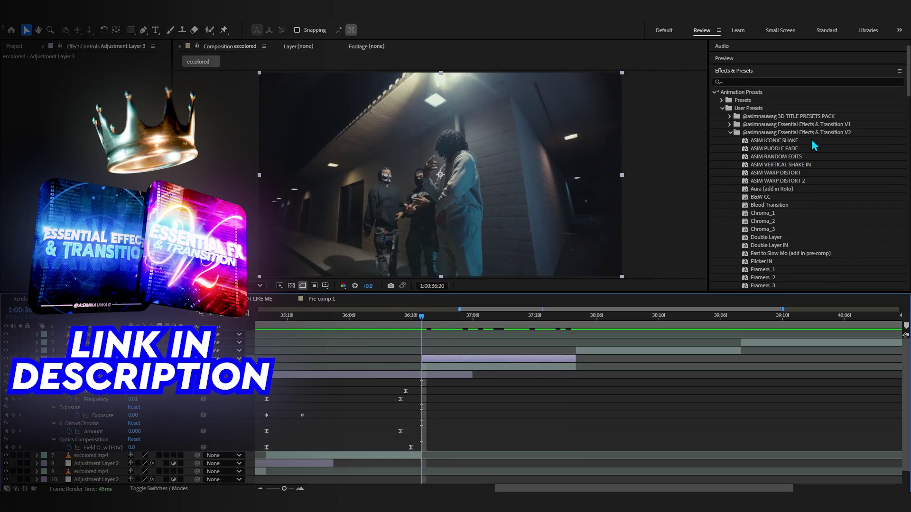
{"action": "scroll", "coordinate": [729, 146], "scroll_direction": "down", "scroll_amount": 6}
{"action": "left_click", "coordinate": [752, 145]}
{"action": "scroll", "coordinate": [755, 146], "scroll_direction": "up", "scroll_amount": 4}
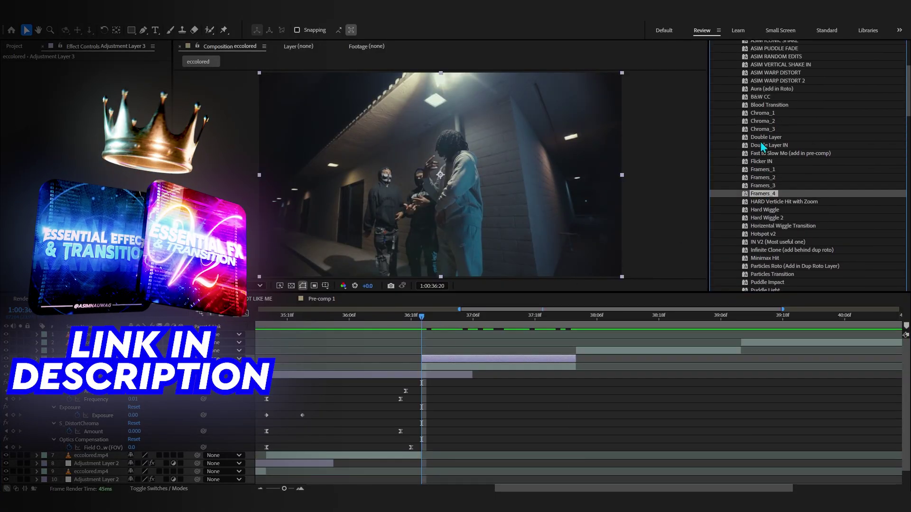
{"action": "scroll", "coordinate": [735, 102], "scroll_direction": "up", "scroll_amount": 2}
{"action": "left_click", "coordinate": [729, 100]}
{"action": "scroll", "coordinate": [742, 146], "scroll_direction": "down", "scroll_amount": 7}
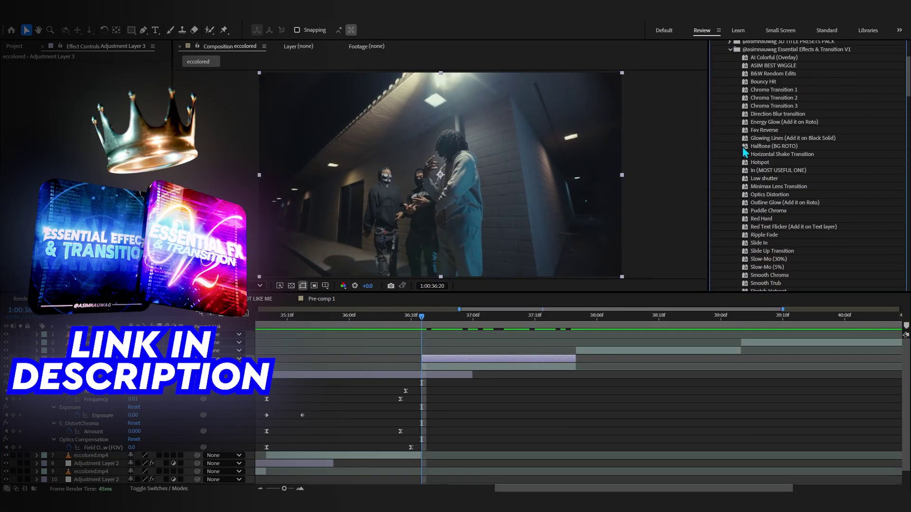
{"action": "scroll", "coordinate": [747, 135], "scroll_direction": "up", "scroll_amount": 6}
{"action": "left_click", "coordinate": [750, 135]}
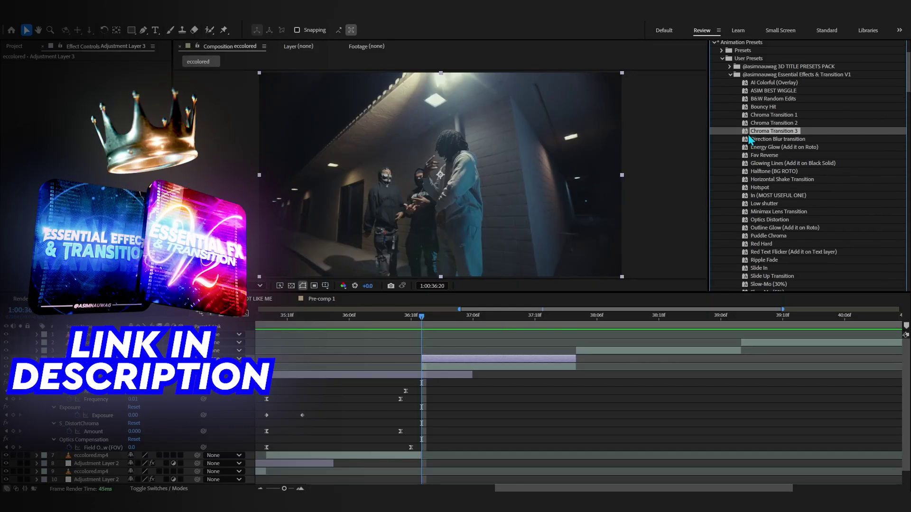
{"action": "scroll", "coordinate": [756, 132], "scroll_direction": "down", "scroll_amount": 15}
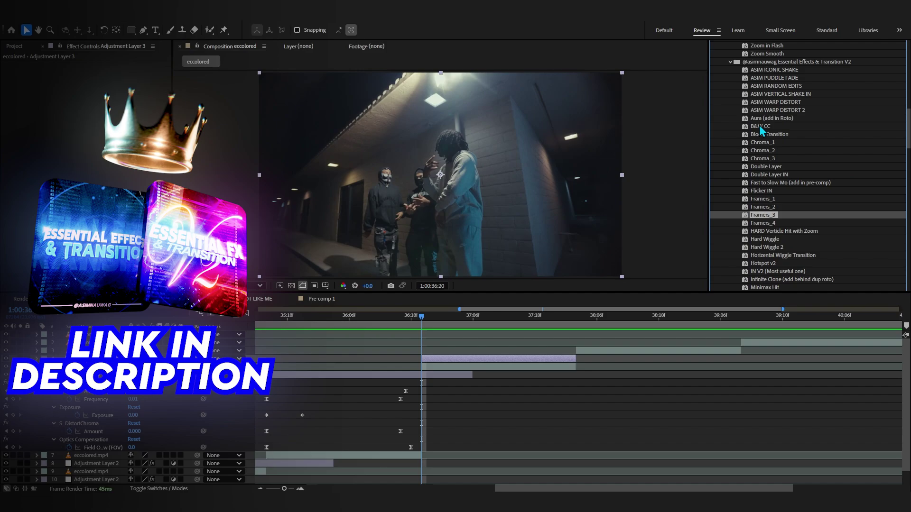
{"action": "scroll", "coordinate": [756, 235], "scroll_direction": "up", "scroll_amount": 3}
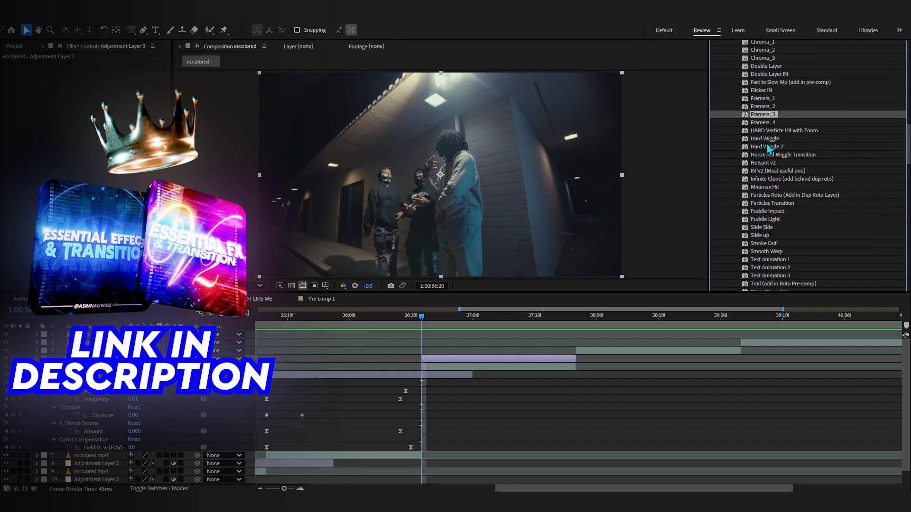
Step: Try the Hard Wiggle 2 preset on the new adjustment layer and preview it across the cut
{"action": "left_click", "coordinate": [775, 148]}
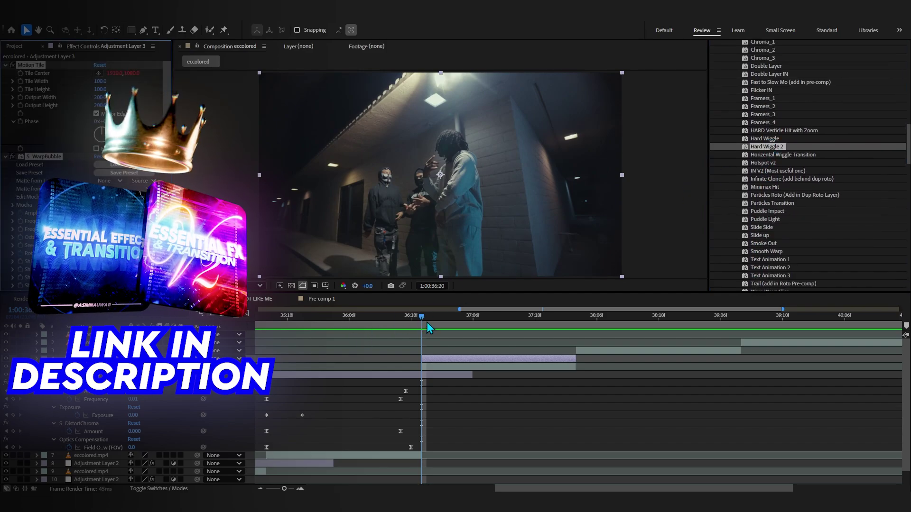
{"action": "key", "text": "space"}
{"action": "left_click", "coordinate": [411, 323]}
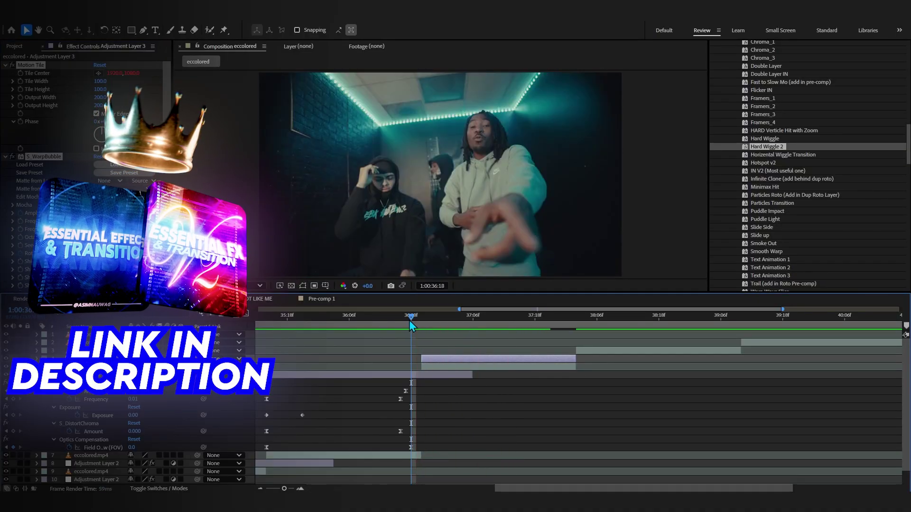
{"action": "key", "text": "space"}
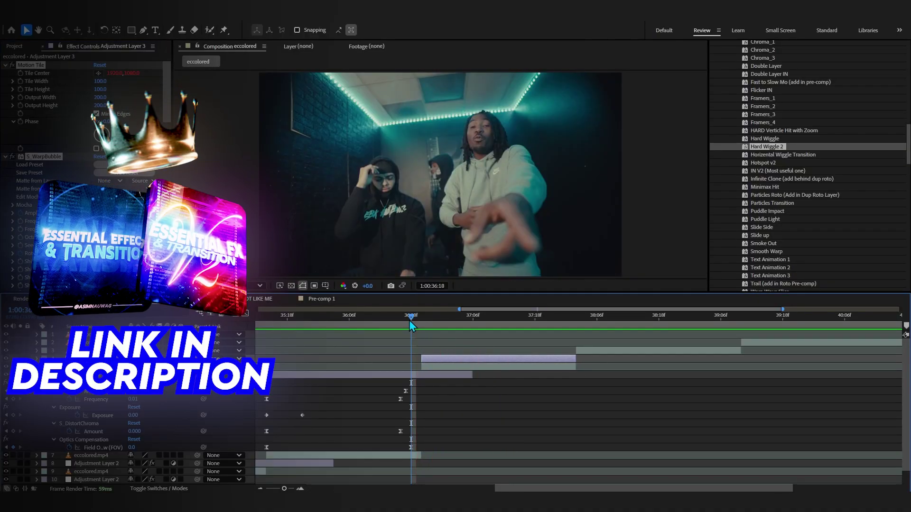
Step: Try the Hard Wiggle preset on the new adjustment layer, preview it, and undo it
{"action": "mouse_move", "coordinate": [411, 321]}
{"action": "left_mouse_down"}
{"action": "mouse_move", "coordinate": [425, 324]}
{"action": "mouse_move", "coordinate": [396, 325]}
{"action": "left_mouse_up"}
{"action": "double_click", "coordinate": [765, 138]}
{"action": "key", "text": "space"}
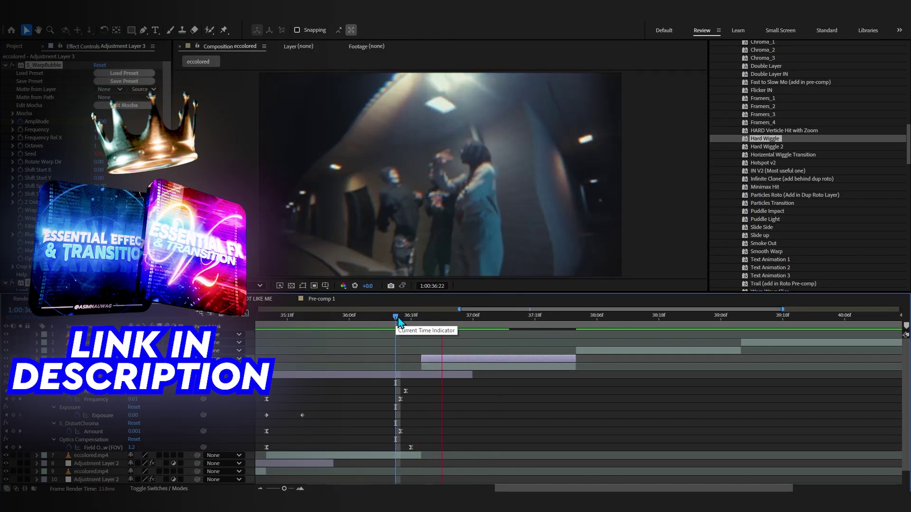
{"action": "left_click", "coordinate": [420, 318]}
{"action": "key", "text": "ctrl+z"}
Step: Apply the ASIM BEST WIGGLE preset to the new adjustment layer at 1:00:36:20 and preview from 1:00:36:11
{"action": "scroll", "coordinate": [787, 207], "scroll_direction": "up", "scroll_amount": 10}
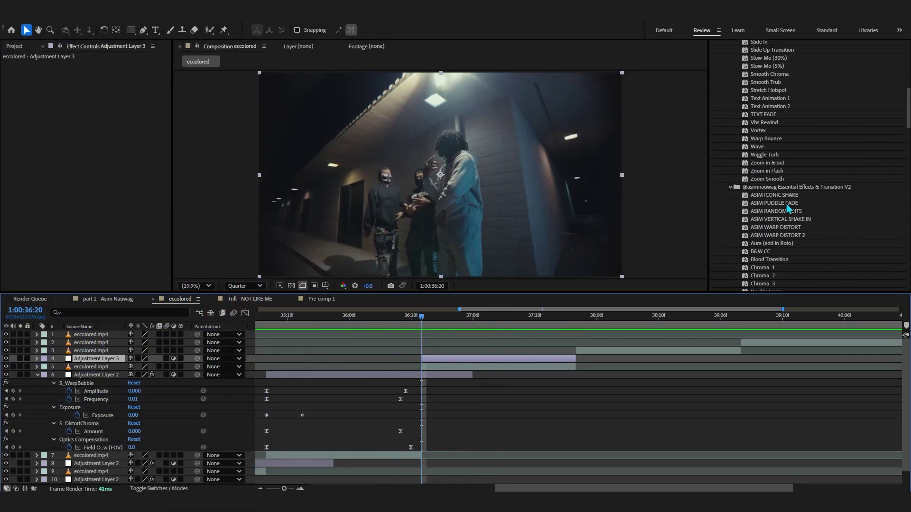
{"action": "scroll", "coordinate": [782, 175], "scroll_direction": "down", "scroll_amount": 1}
{"action": "double_click", "coordinate": [774, 141]}
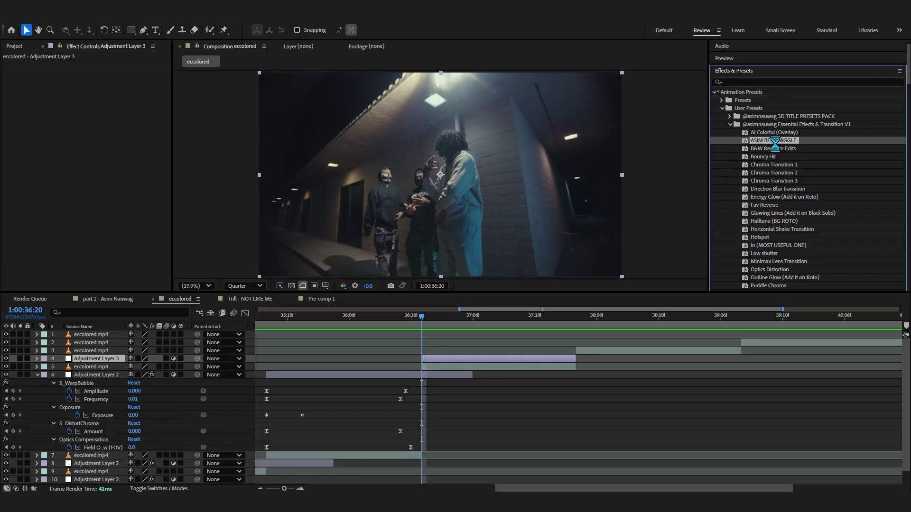
{"action": "key", "text": "space"}
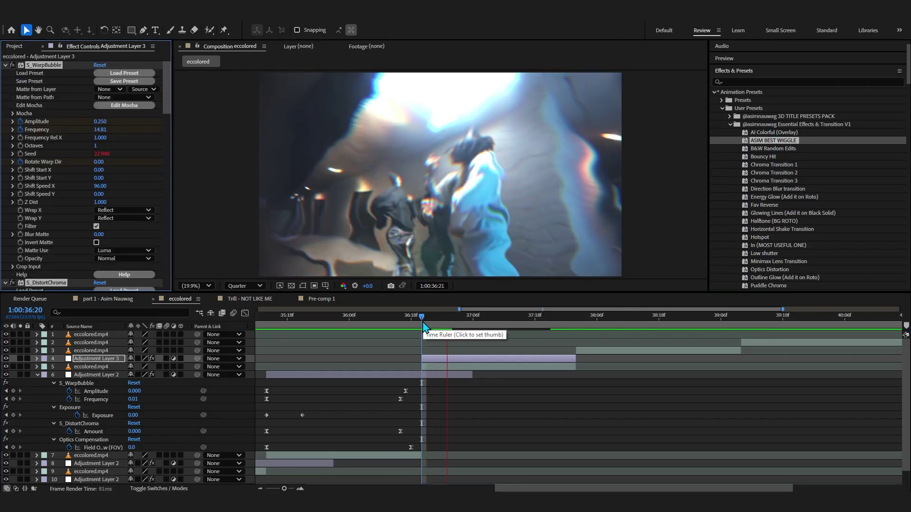
{"action": "left_click", "coordinate": [375, 321]}
{"action": "key", "text": "space"}
{"action": "key", "text": "space"}
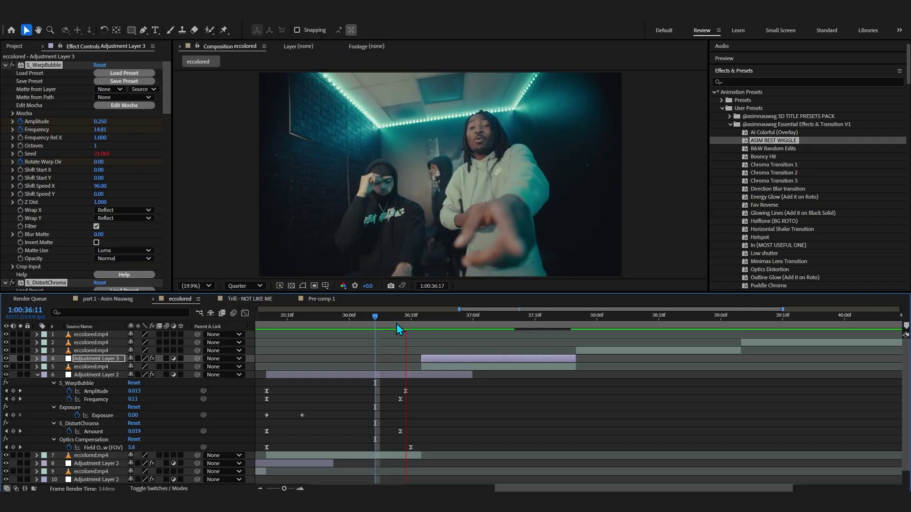
Step: Duplicate the wiggle adjustment layer, start the copy at the 1:00:38:02 cut above its clip, and preview from 1:00:37:18
{"action": "key", "text": "space"}
{"action": "left_click", "coordinate": [560, 326]}
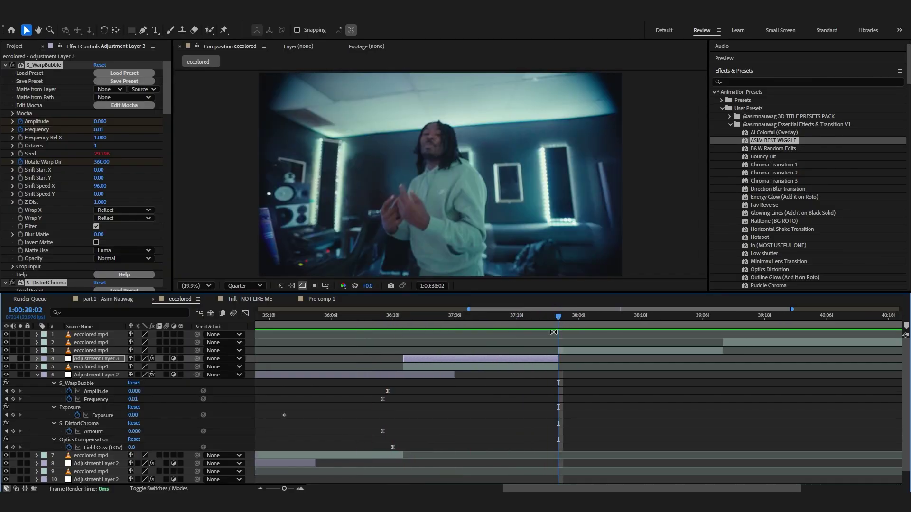
{"action": "key", "text": "ctrl+d"}
{"action": "left_click_drag", "start_coordinate": [99, 344], "coordinate": [100, 348]}
{"action": "key", "text": "["}
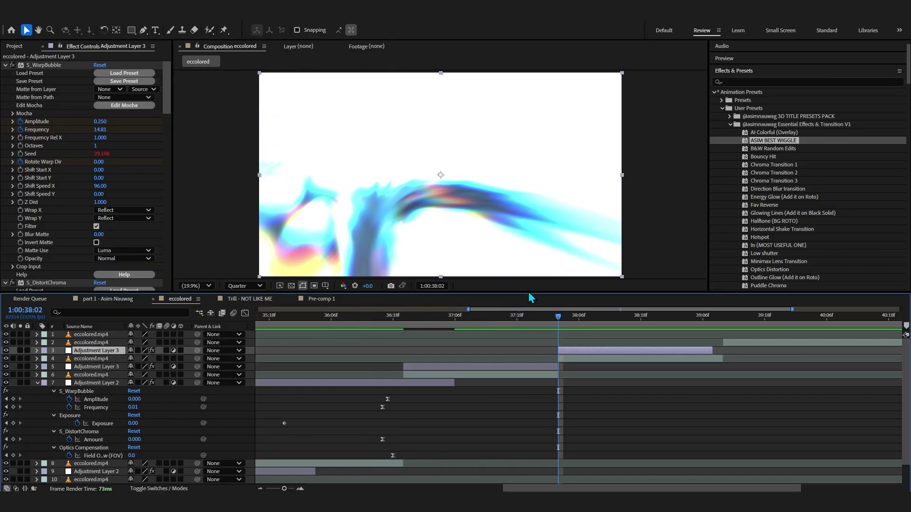
{"action": "left_click_drag", "start_coordinate": [565, 317], "coordinate": [517, 332]}
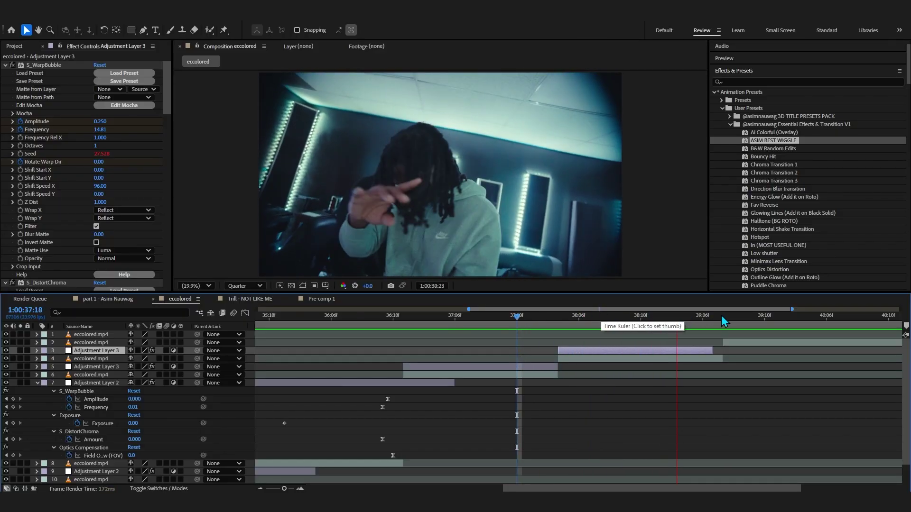
Step: Duplicate the wiggle adjustment layer again and place the copy at the start of the next clip, above that clip
{"action": "left_click_drag", "start_coordinate": [724, 318], "coordinate": [730, 346]}
{"action": "key", "text": "ctrl+d"}
{"action": "key", "text": "ctrl+]"}
{"action": "left_click", "coordinate": [723, 320]}
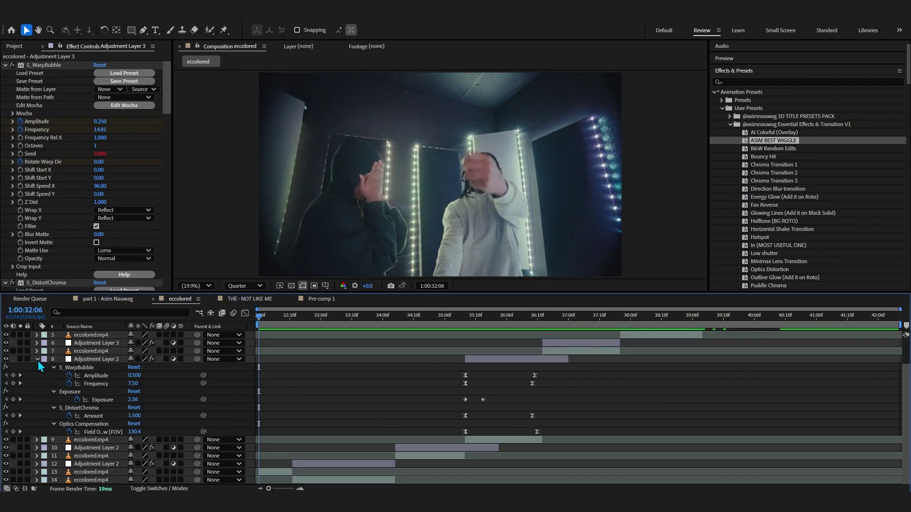
Step: Collapse the expanded Adjustment Layer 2 properties and preview the whole eccolored sequence, replaying the cuts from 1:00:36:12
{"action": "left_click", "coordinate": [38, 360]}
{"action": "key", "text": "ctrl+a"}
{"action": "left_click", "coordinate": [626, 444]}
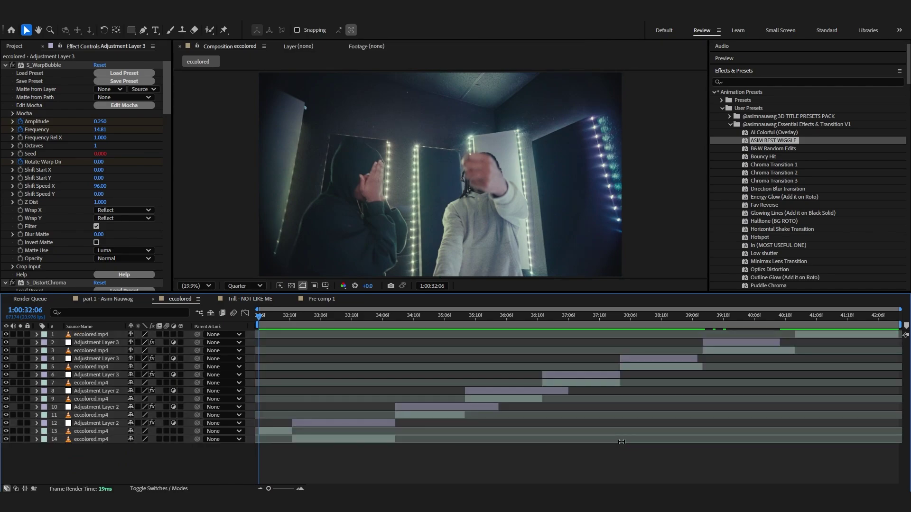
{"action": "key", "text": "space"}
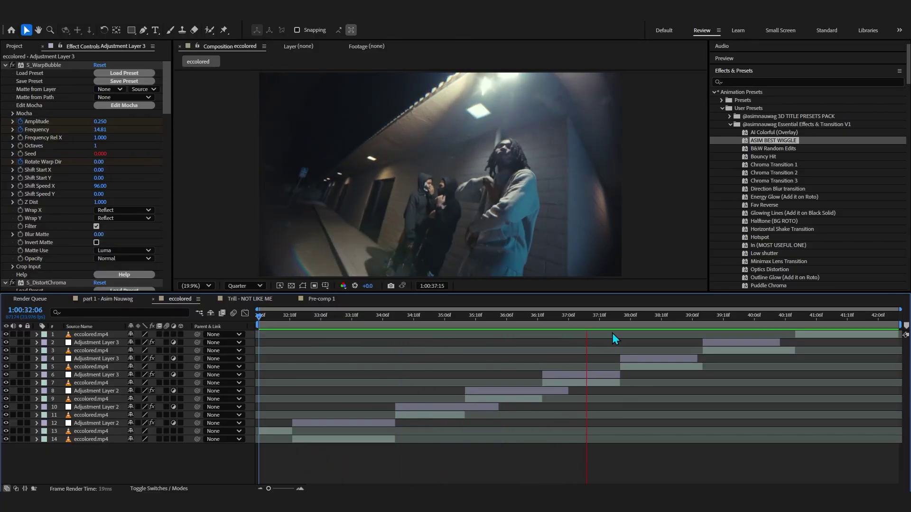
{"action": "key", "text": "space"}
{"action": "left_click_drag", "start_coordinate": [593, 317], "coordinate": [522, 404]}
{"action": "key", "text": "space"}
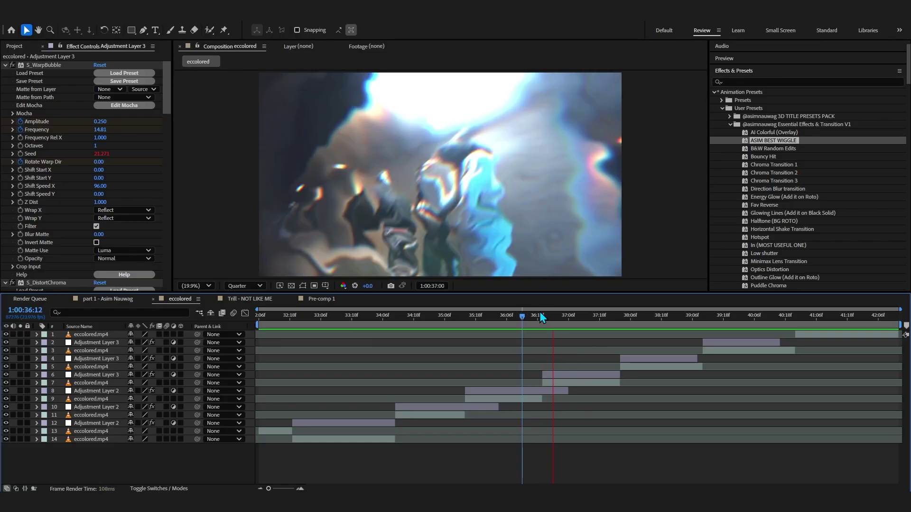
{"action": "left_click", "coordinate": [608, 321]}
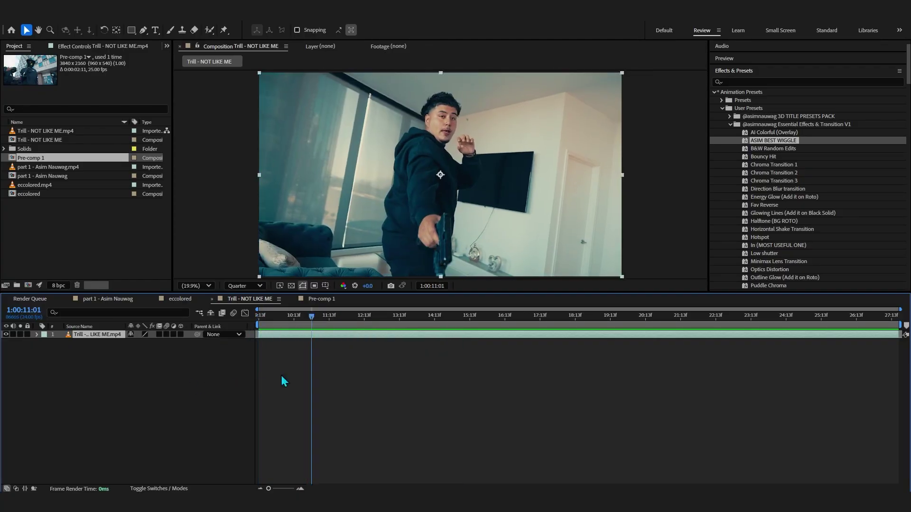
Step: Add a new adjustment layer above the clip in the Trill - NOT LIKE ME composition, with the playhead at 1:00:13:10
{"action": "left_click", "coordinate": [394, 316]}
{"action": "right_click", "coordinate": [138, 417]}
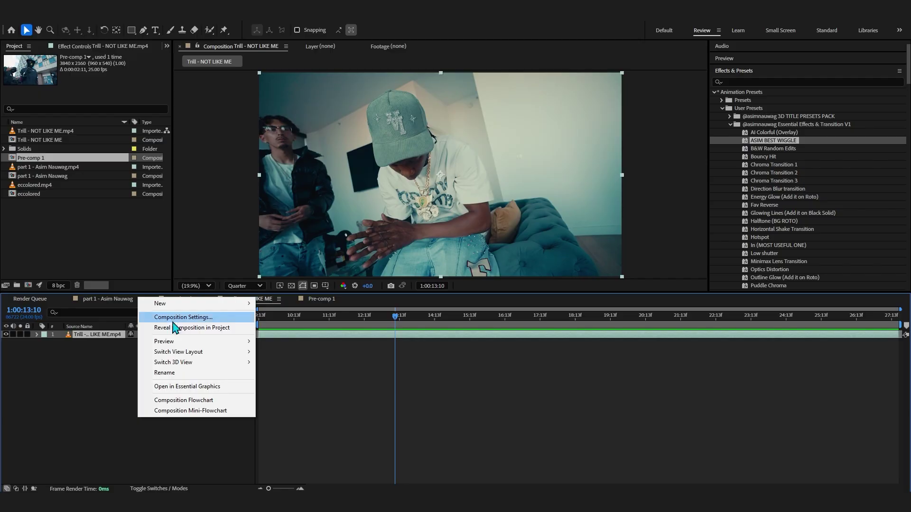
{"action": "left_click", "coordinate": [92, 387]}
{"action": "right_click", "coordinate": [93, 388]}
{"action": "left_click", "coordinate": [86, 400]}
{"action": "right_click", "coordinate": [197, 400]}
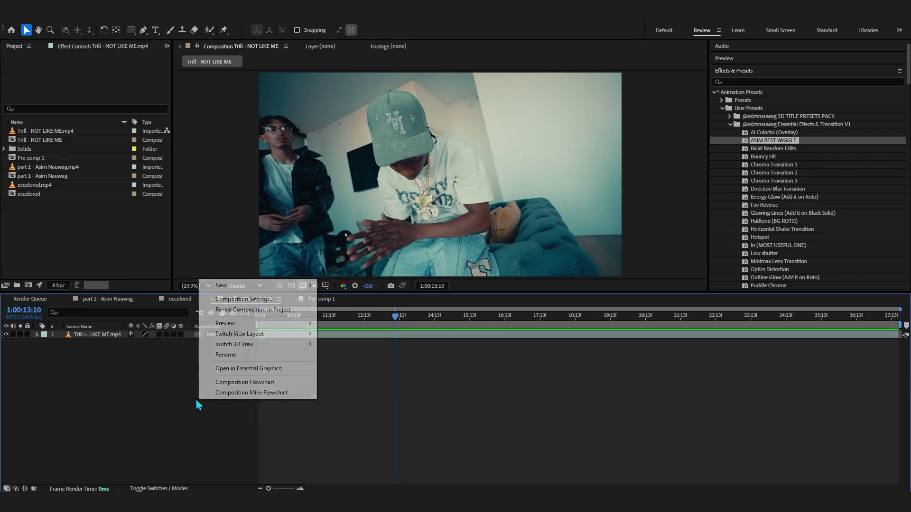
{"action": "mouse_move", "coordinate": [225, 287]}
{"action": "left_click", "coordinate": [346, 374]}
Step: Find the S_WarpPuddle effect and apply it to the new adjustment layer
{"action": "key", "text": "ctrl+space"}
{"action": "type", "text": "s"}
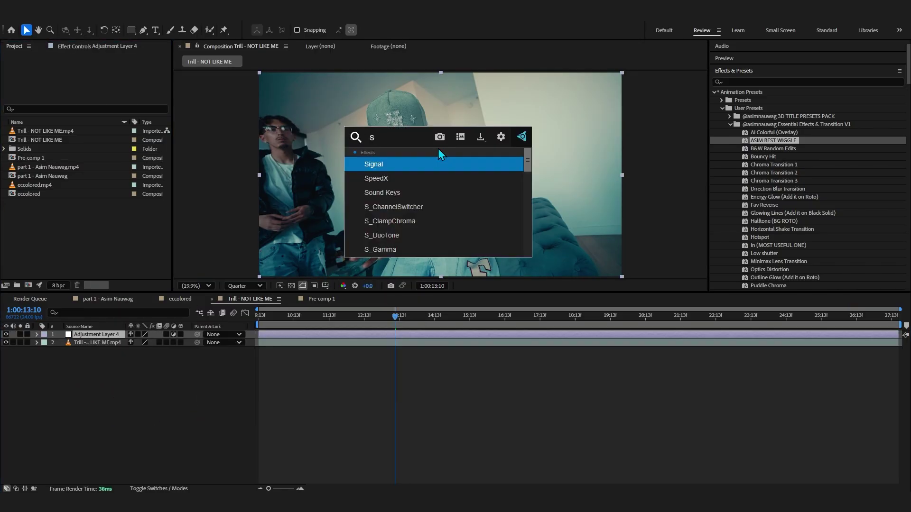
{"action": "type", "text": "_p"}
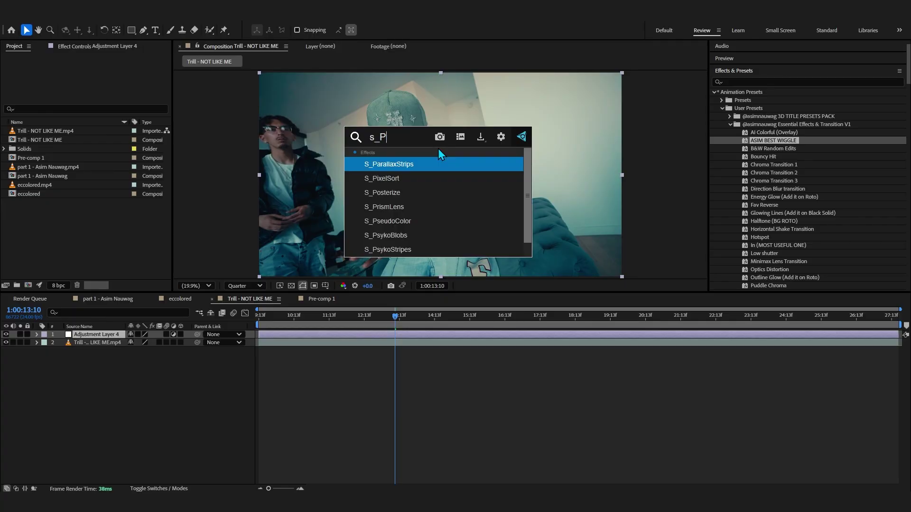
{"action": "type", "text": "udd"}
{"action": "key", "text": "BackSpace"}
{"action": "key", "text": "BackSpace"}
{"action": "key", "text": "BackSpace"}
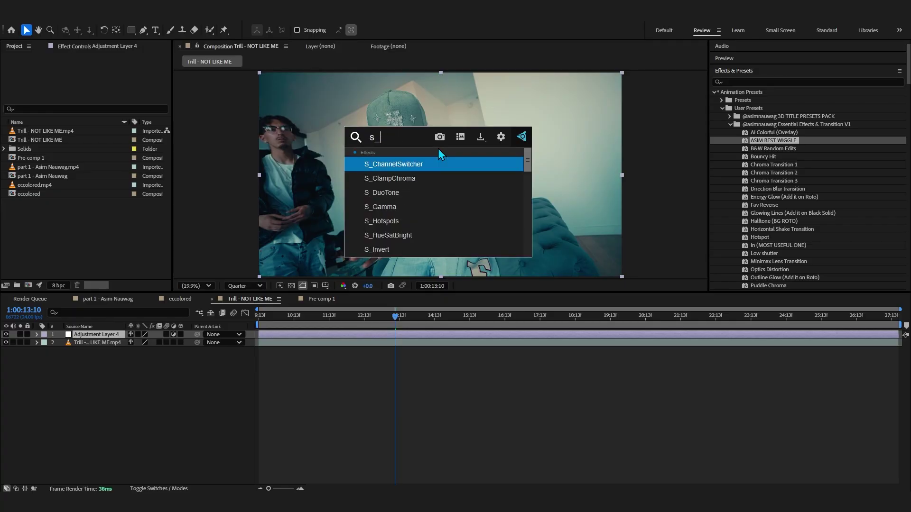
{"action": "type", "text": "warppud"}
{"action": "key", "text": "Return"}
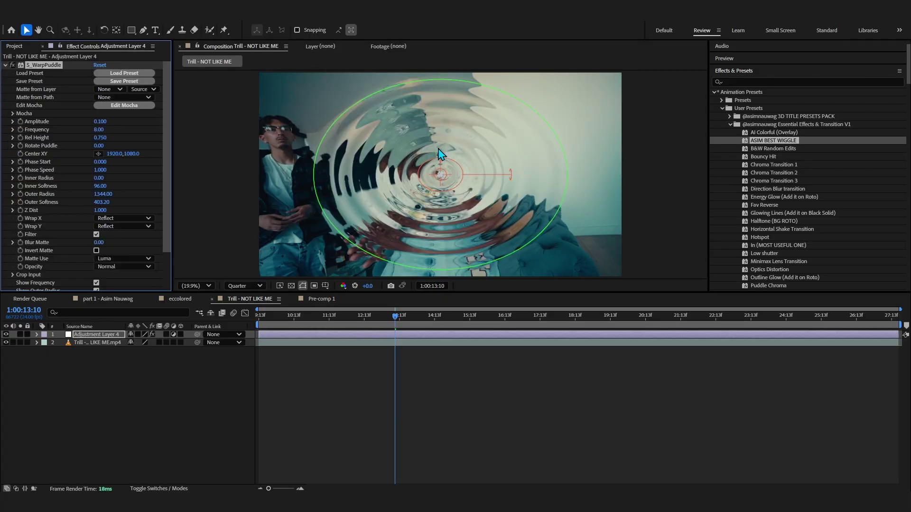
Step: Move the puddle's centre outside the frame to about -2232, 1080 and enlarge its outer radius to about 7284
{"action": "scroll", "coordinate": [427, 142], "scroll_direction": "up", "scroll_amount": 2}
{"action": "scroll", "coordinate": [493, 219], "scroll_direction": "down", "scroll_amount": 4}
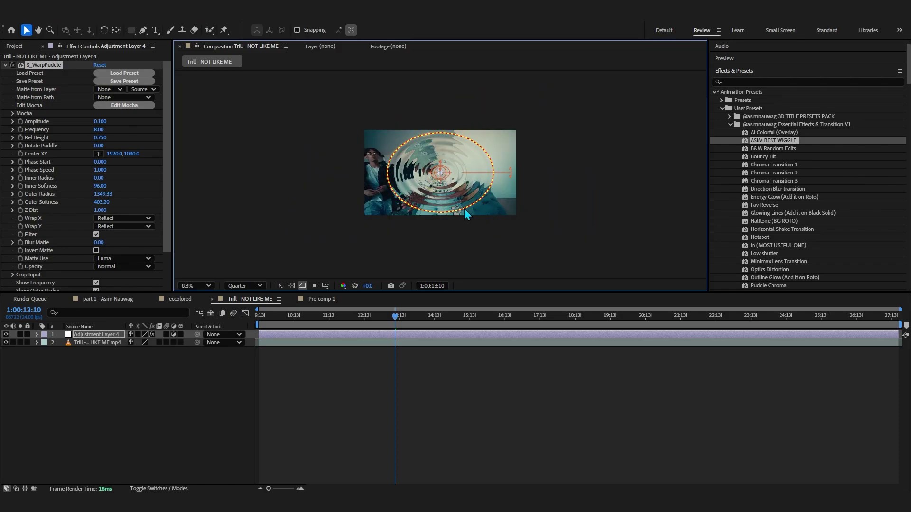
{"action": "left_click_drag", "start_coordinate": [464, 210], "coordinate": [583, 305]}
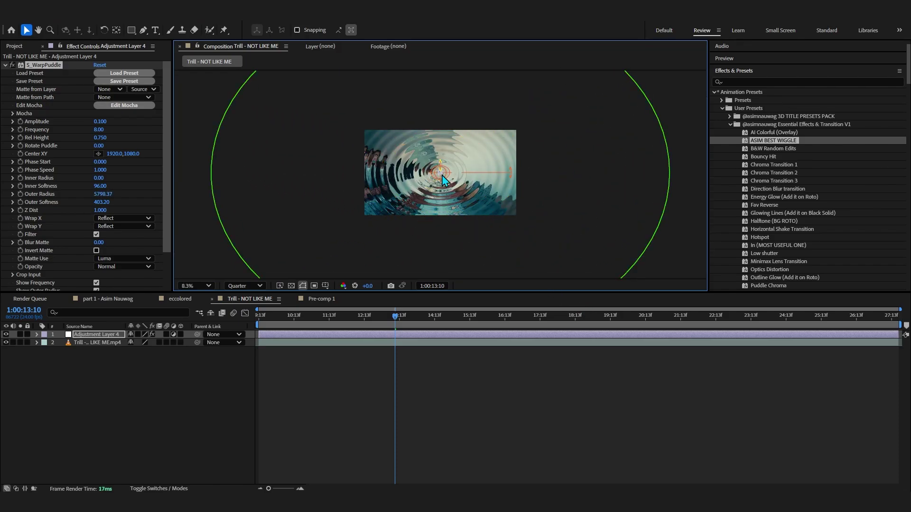
{"action": "left_click_drag", "start_coordinate": [442, 176], "coordinate": [276, 174]}
{"action": "key", "text": "comma"}
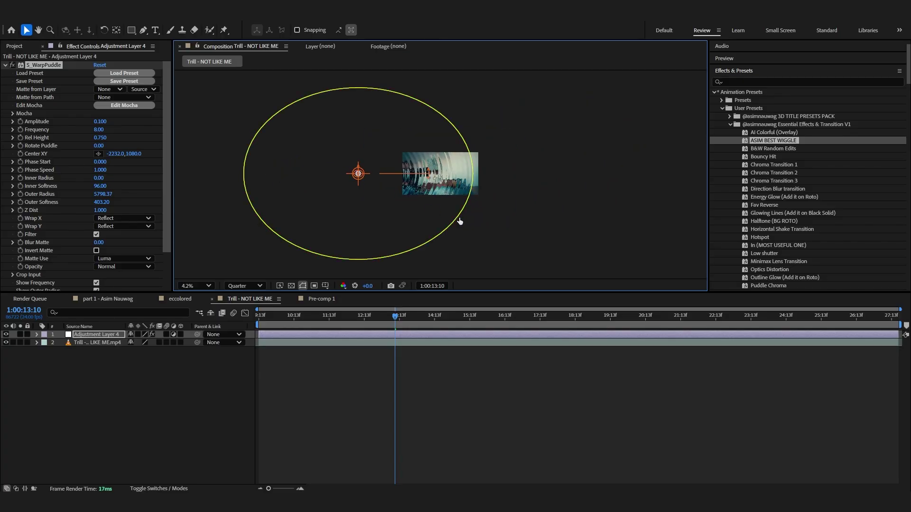
{"action": "left_click_drag", "start_coordinate": [460, 221], "coordinate": [482, 233]}
{"action": "key", "text": "period"}
{"action": "key", "text": "period"}
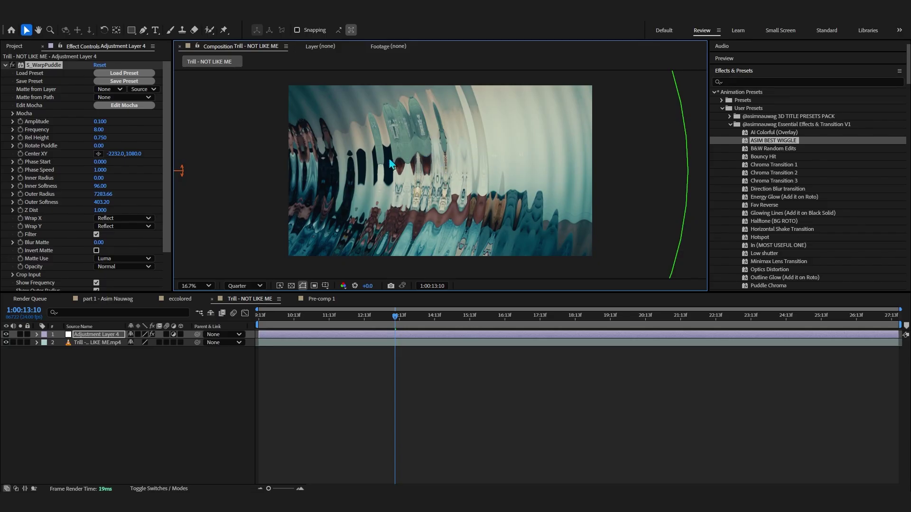
Step: Lower the puddle warp's Amplitude, first to 0.010 and finally to 0.007, previewing the distortion after each change
{"action": "left_click_drag", "start_coordinate": [97, 122], "coordinate": [91, 121]}
{"action": "left_click", "coordinate": [429, 326]}
{"action": "key", "text": "space"}
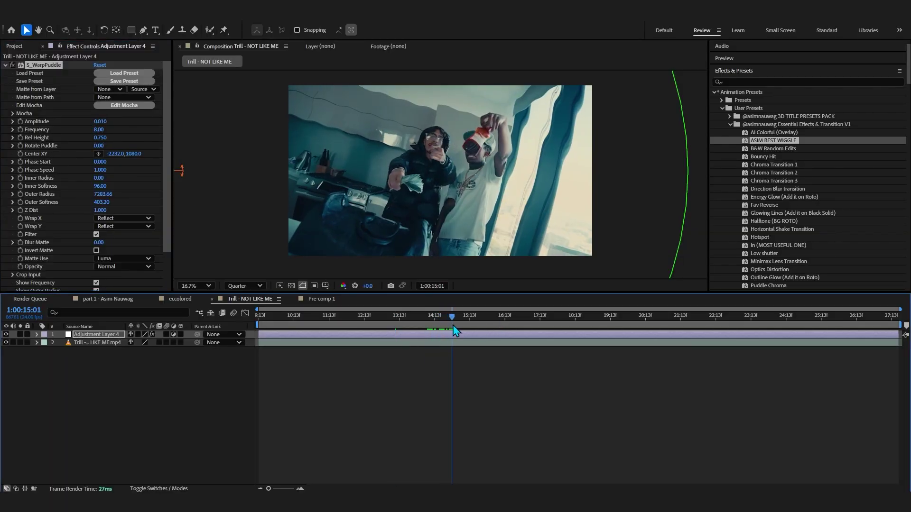
{"action": "left_click", "coordinate": [102, 121]}
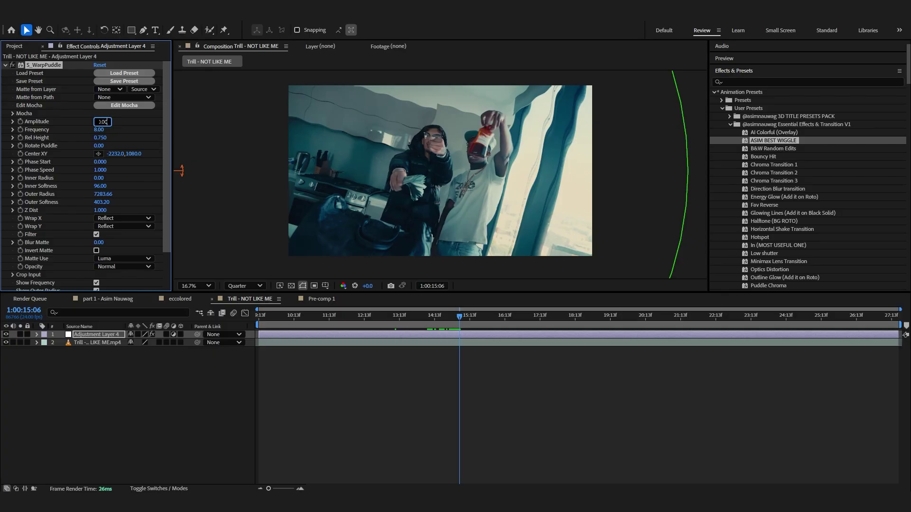
{"action": "type", "text": "0.007"}
{"action": "key", "text": "Return"}
{"action": "key", "text": "space"}
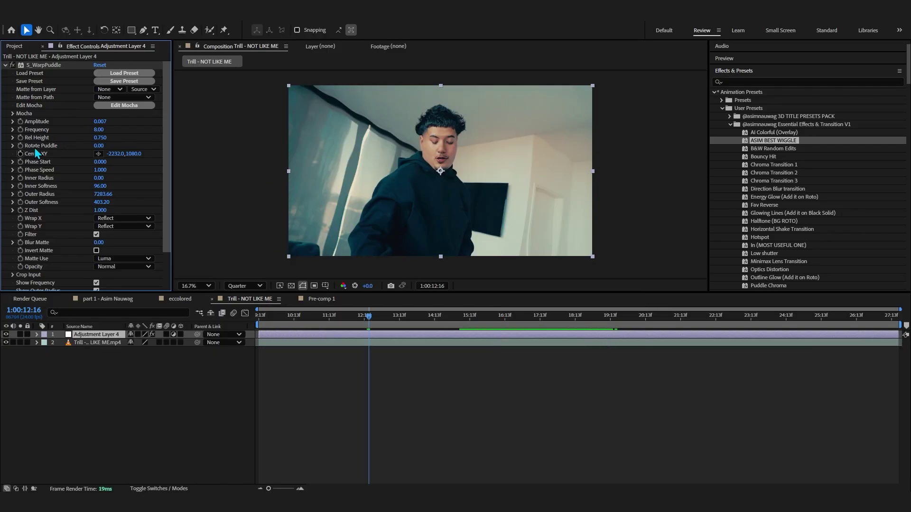
Step: Reduce the puddle warp's Frequency through 1.11 and 0.51 down to 0.40, previewing the softer waves across the clip
{"action": "left_click_drag", "start_coordinate": [97, 130], "coordinate": [64, 132]}
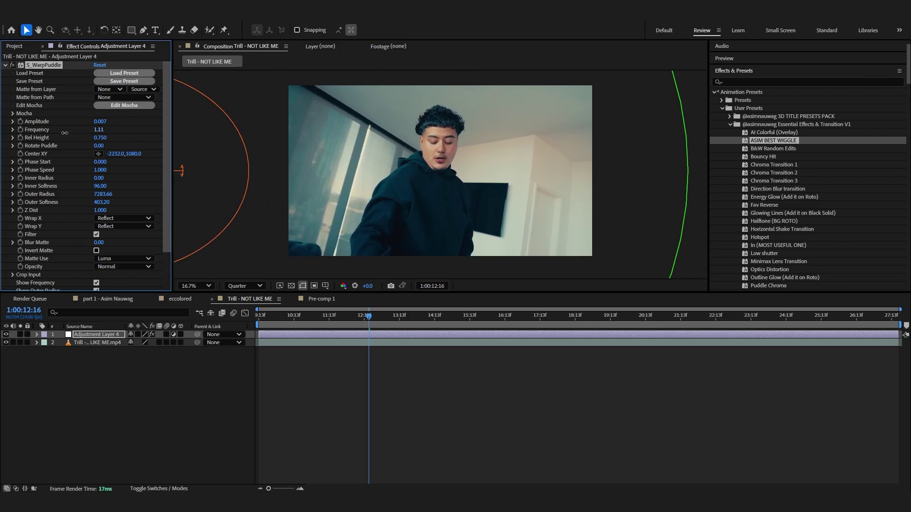
{"action": "key", "text": "space"}
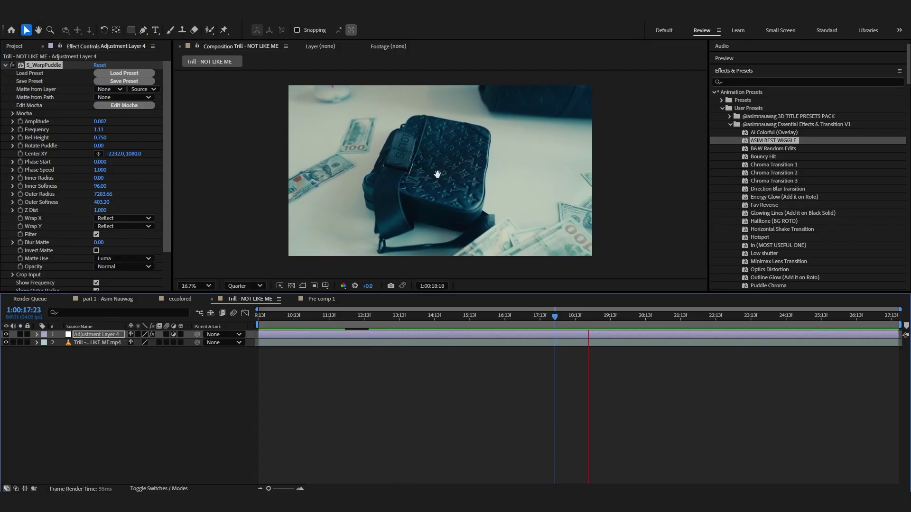
{"action": "left_click_drag", "start_coordinate": [98, 130], "coordinate": [89, 130]}
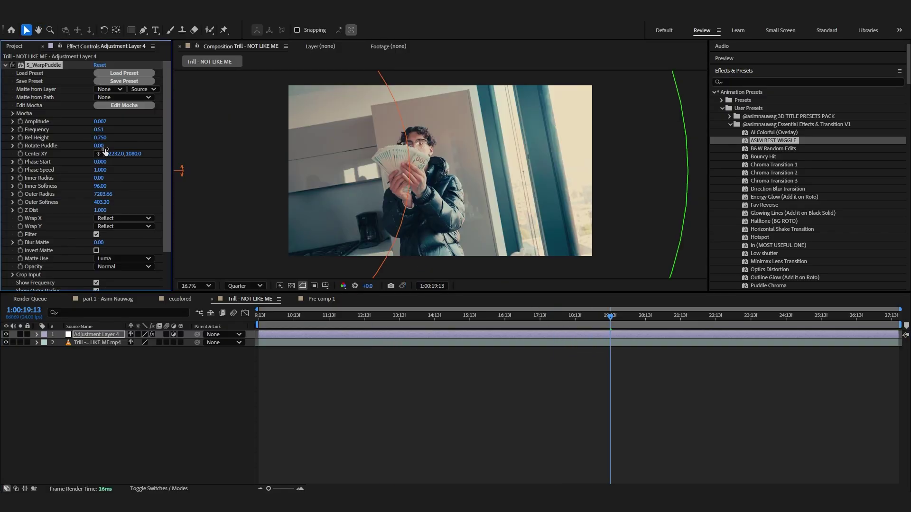
{"action": "left_click_drag", "start_coordinate": [554, 329], "coordinate": [195, 323]}
{"action": "left_click", "coordinate": [103, 129]}
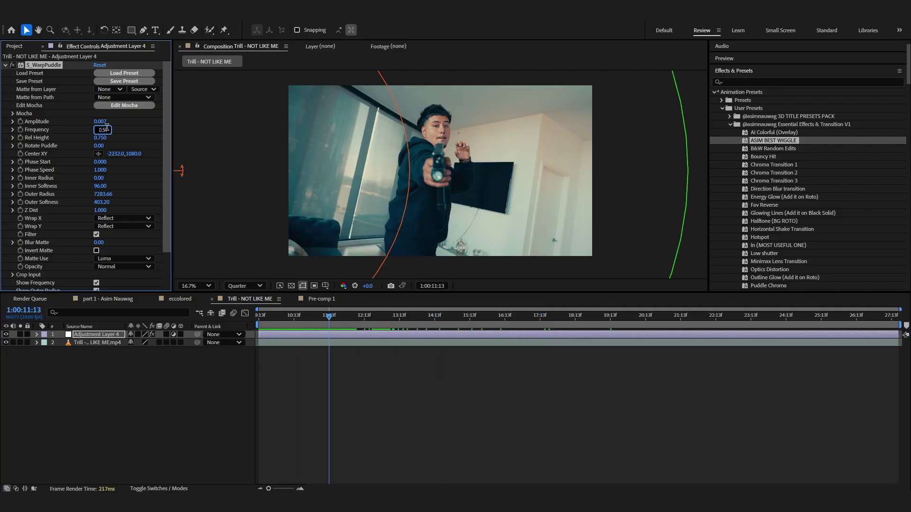
{"action": "key", "text": "BackSpace"}
{"action": "key", "text": "BackSpace"}
{"action": "type", "text": "40"}
{"action": "left_click", "coordinate": [543, 324]}
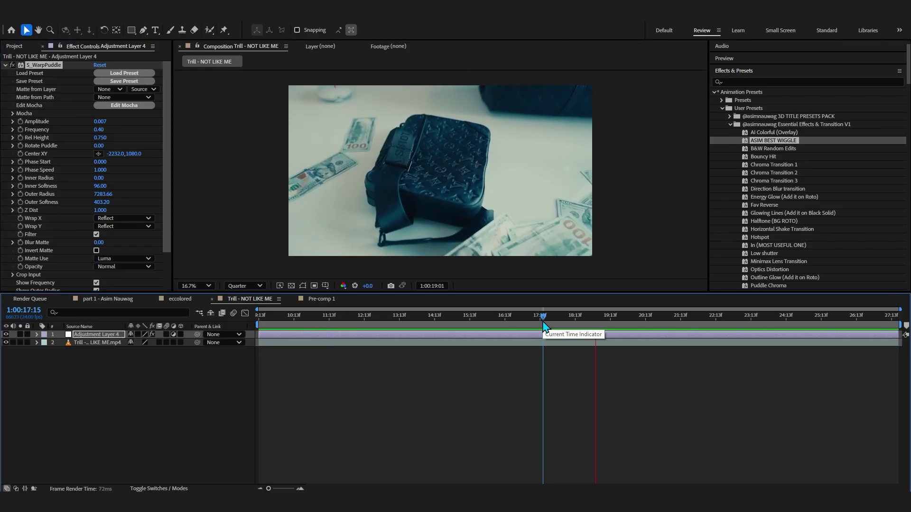
{"action": "left_click_drag", "start_coordinate": [543, 322], "coordinate": [513, 323]}
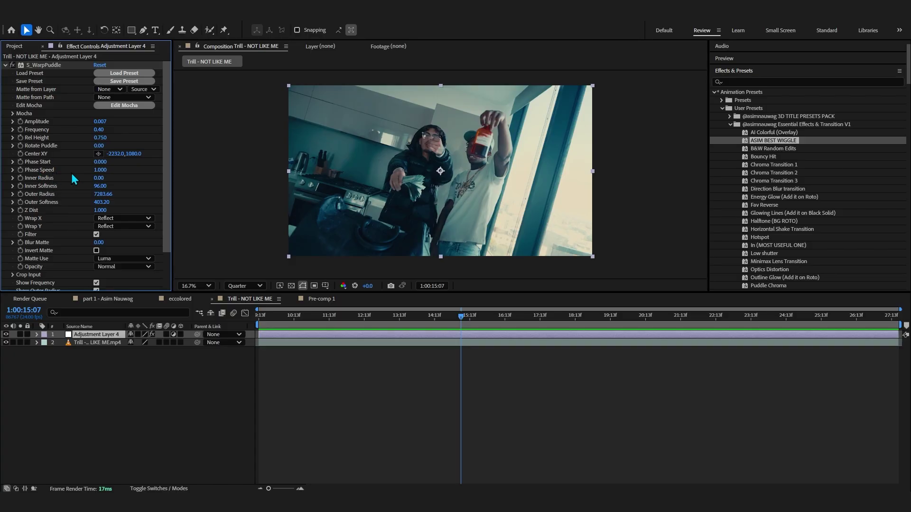
Step: Set the puddle warp's Phase Speed to 1.700 and preview from 1:00:14:06
{"action": "left_click_drag", "start_coordinate": [96, 170], "coordinate": [99, 171]}
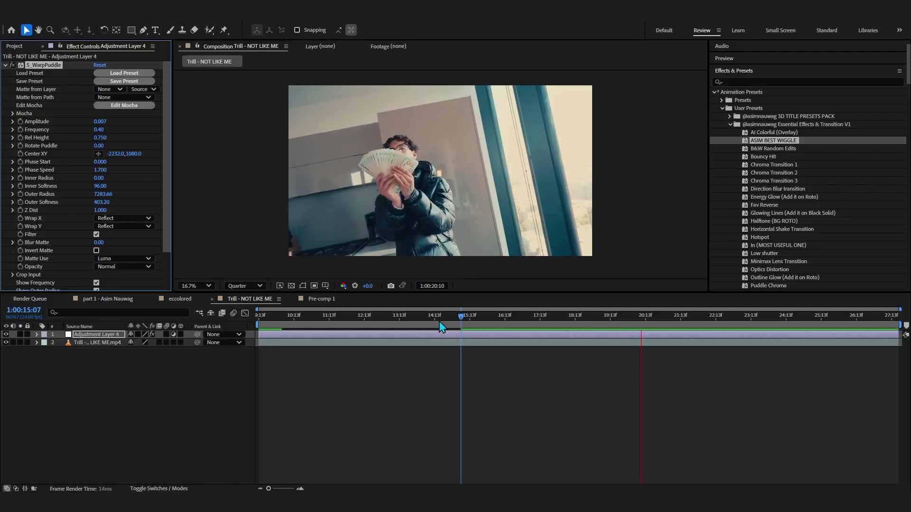
{"action": "left_click", "coordinate": [425, 323]}
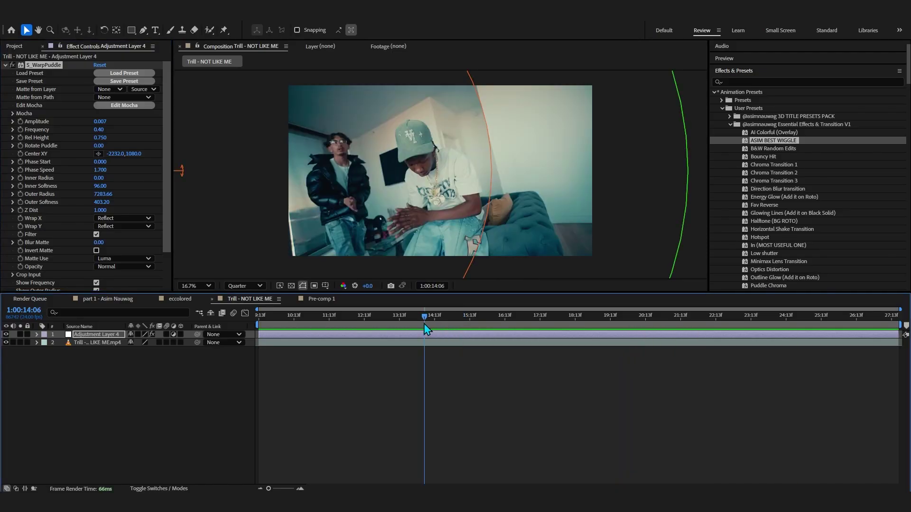
{"action": "key", "text": "space"}
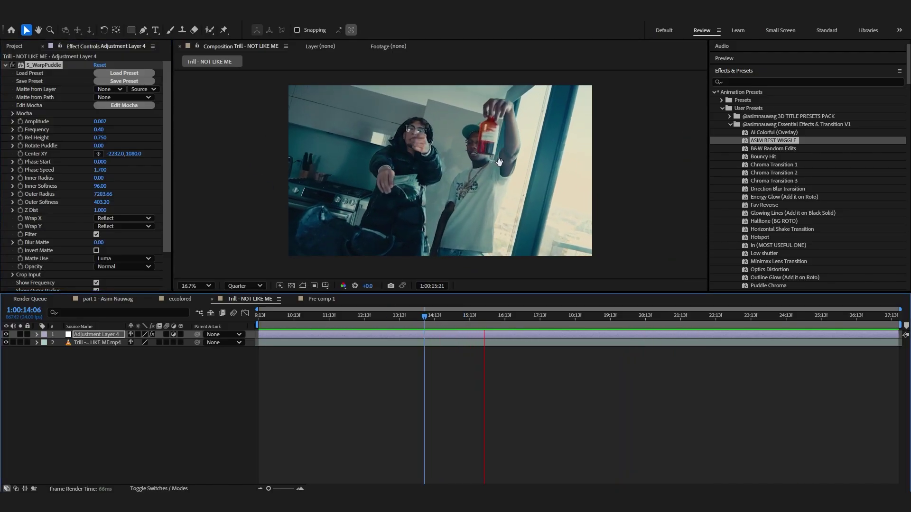
Step: Apply the S_Flicker effect to the same adjustment layer
{"action": "key", "text": "ctrl+space"}
{"action": "type", "text": "flic"}
{"action": "key", "text": "Return"}
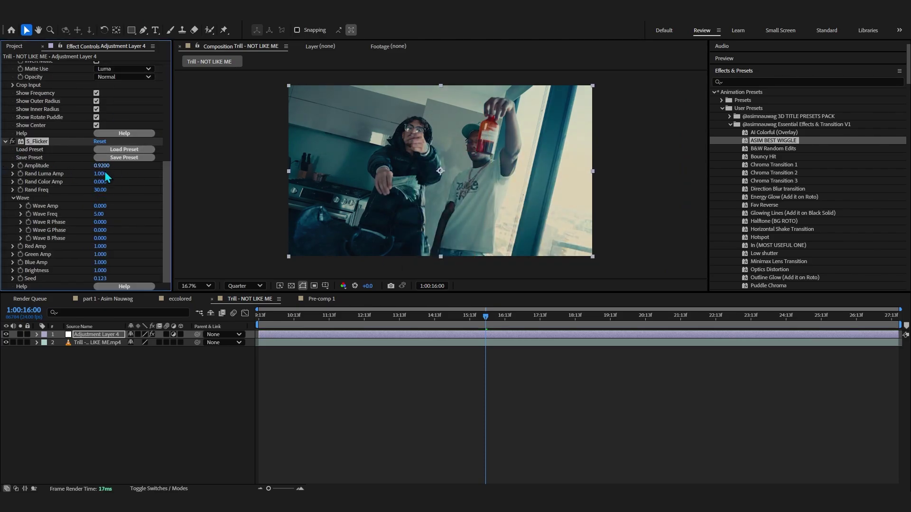
Step: Set the flicker's Rand Freq to 3.90 and its Amplitude to 0.5700, and preview the clip from 1:00:09:13
{"action": "left_click", "coordinate": [100, 190]}
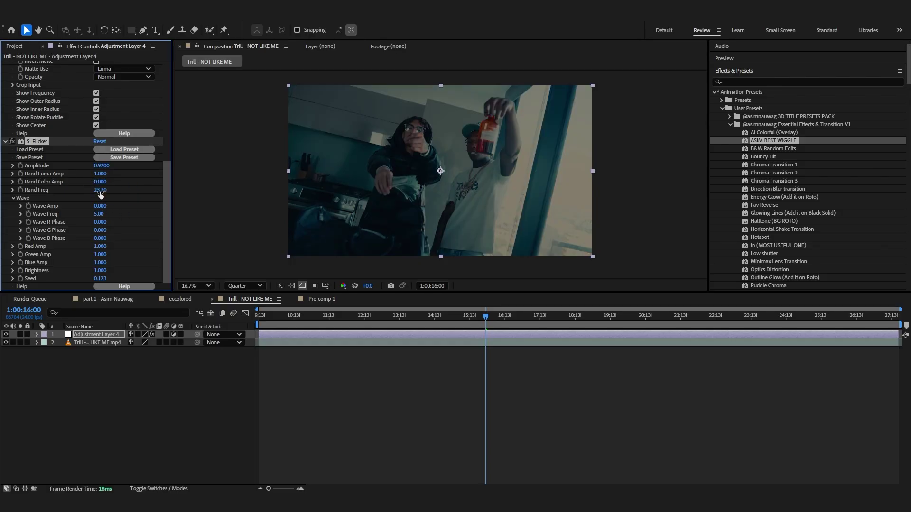
{"action": "type", "text": "4"}
{"action": "key", "text": "Return"}
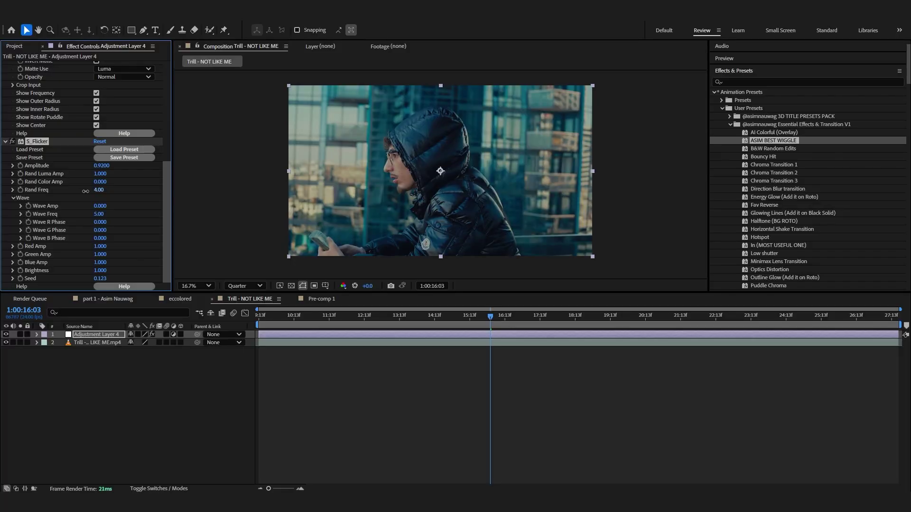
{"action": "left_click_drag", "start_coordinate": [85, 191], "coordinate": [78, 167]}
{"action": "key", "text": "space"}
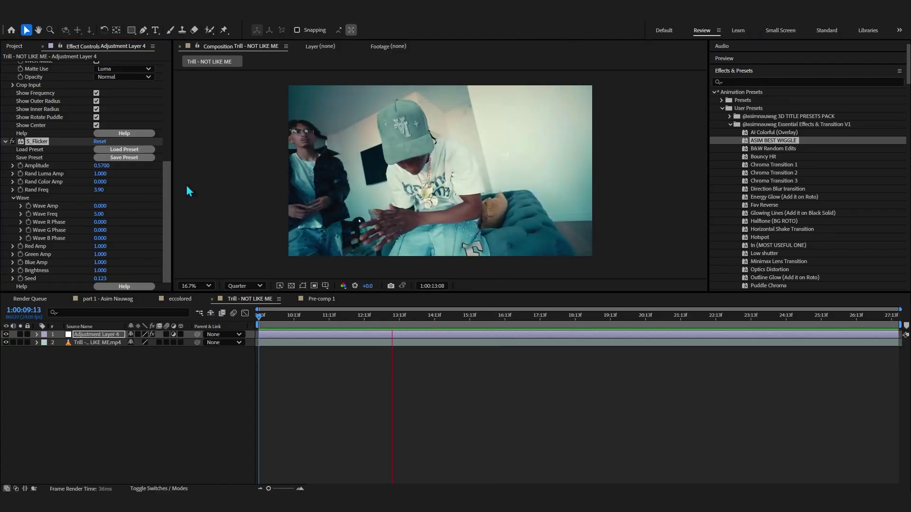
Step: Fit the composition in the viewer and review the combined warp and flicker, stopping at 1:00:15:22
{"action": "left_click", "coordinate": [195, 286]}
{"action": "left_click", "coordinate": [203, 310]}
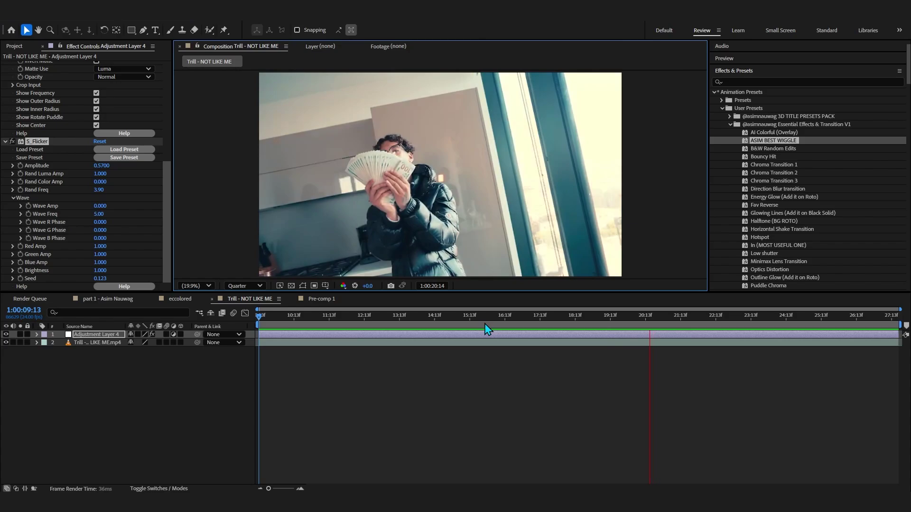
{"action": "left_click", "coordinate": [483, 328]}
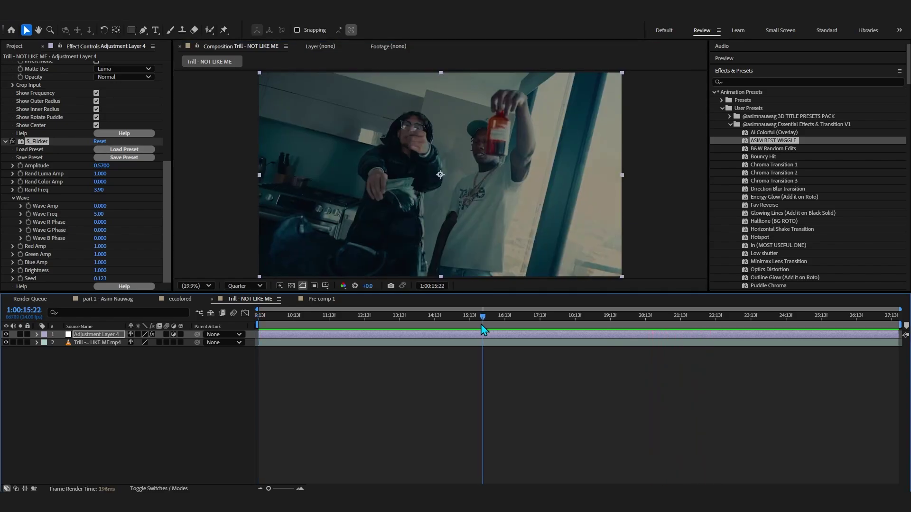